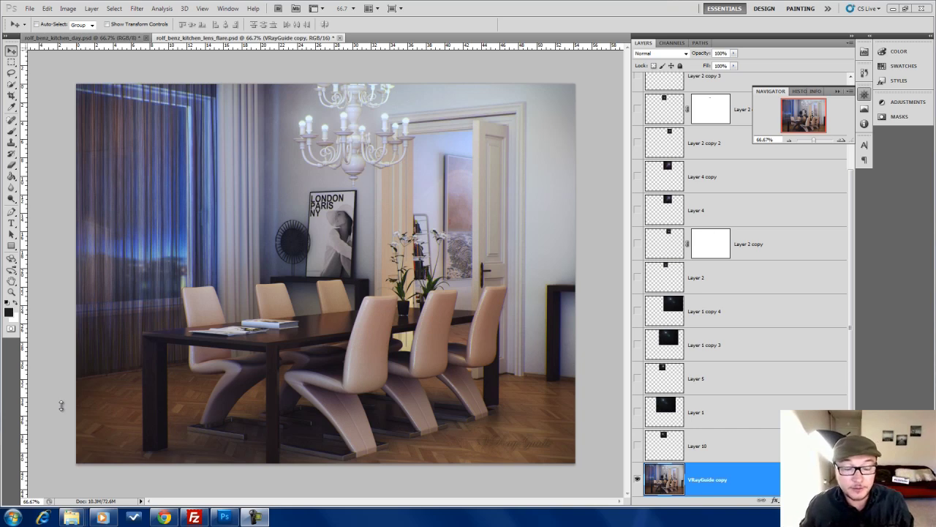
# Open the VRaySelfIllumination pass from the linear VRay passes folder in Photoshop.
pyautogui.moveTo(74, 523)
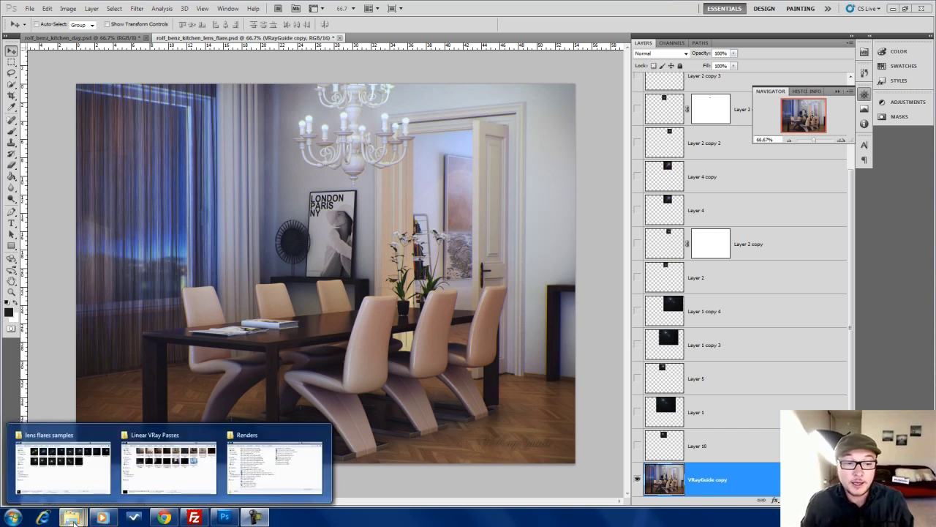
pyautogui.click(169, 466)
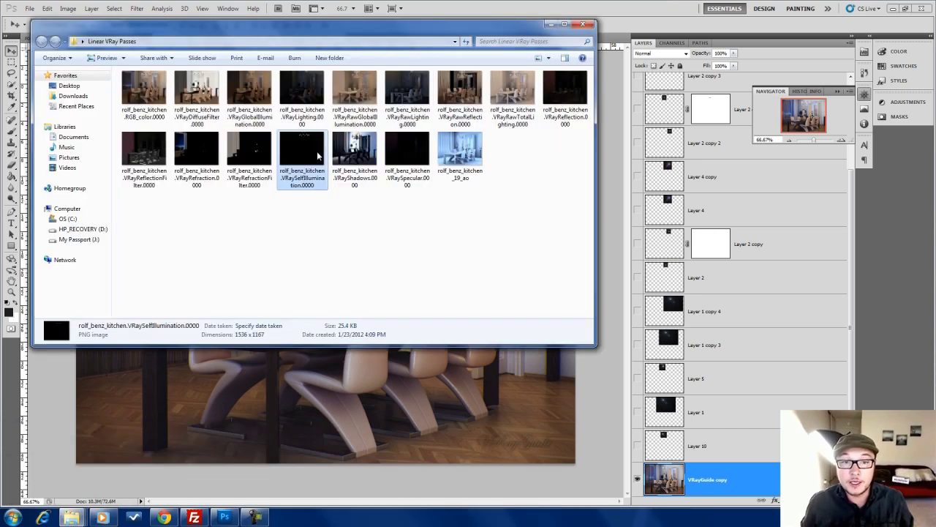
pyautogui.moveTo(304, 158); pyautogui.dragTo(607, 40)
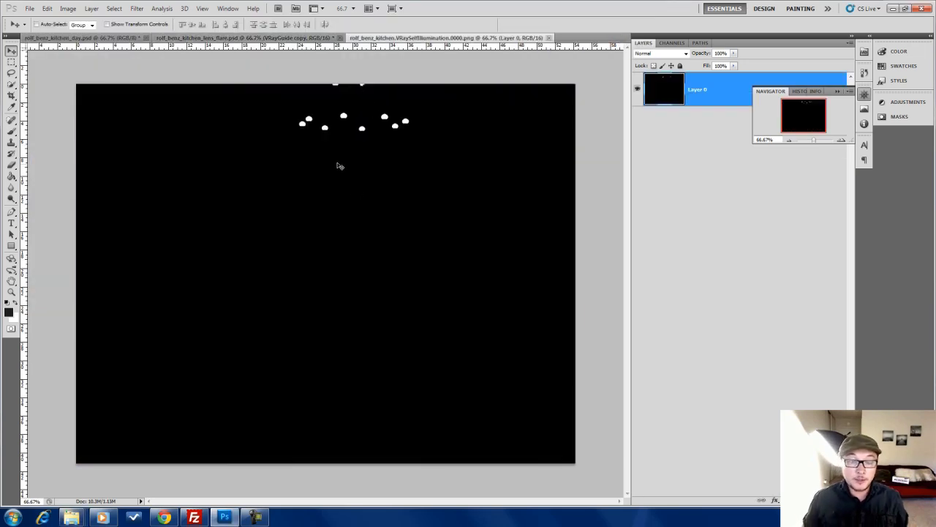
# Select the whole canvas and add a Reveal All layer mask to Layer 0.
pyautogui.hotkey('ctrl', 'a')
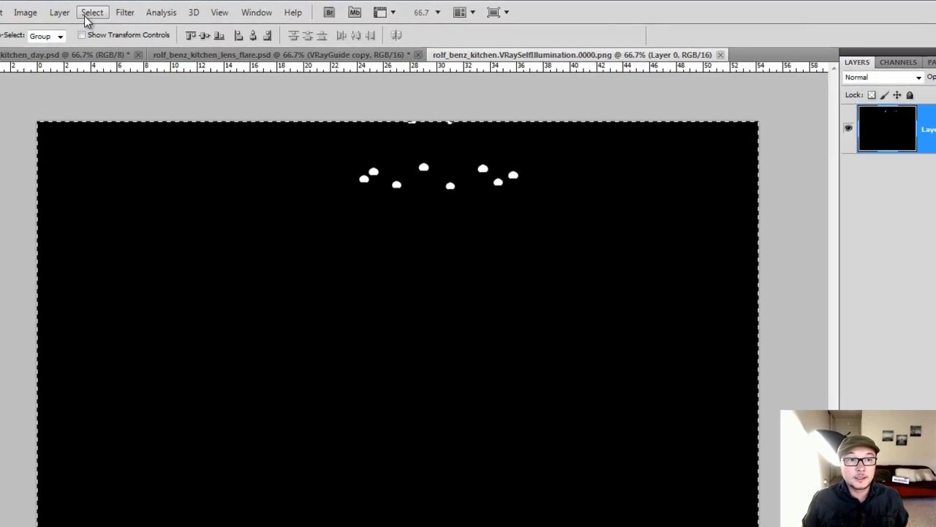
pyautogui.click(63, 12)
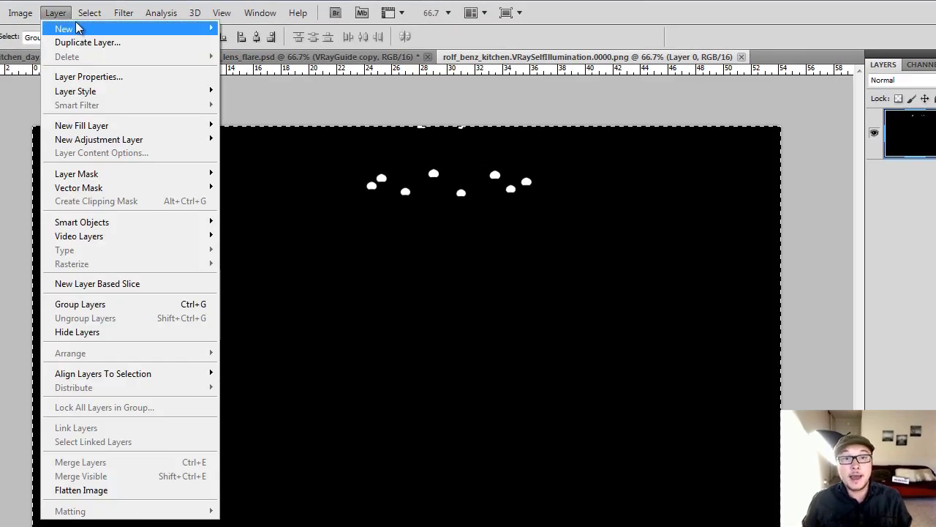
pyautogui.moveTo(123, 91)
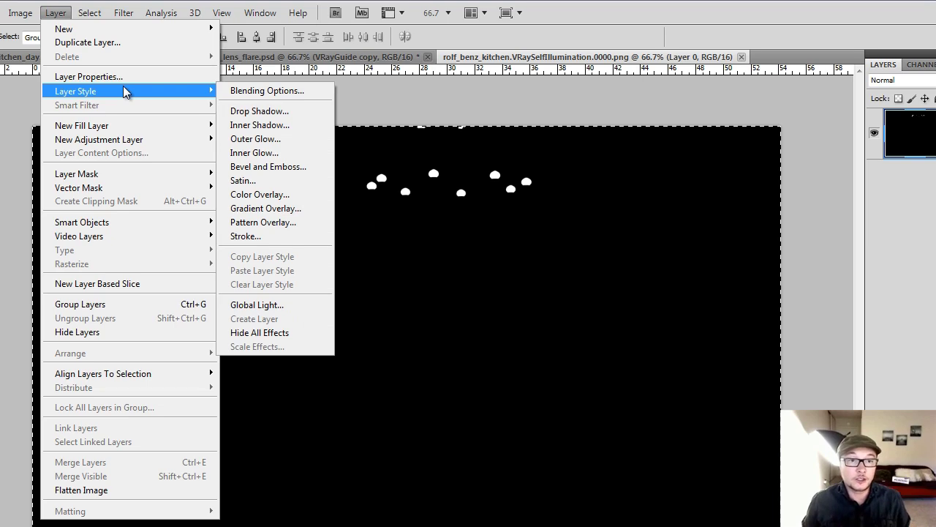
pyautogui.click(57, 13)
pyautogui.click(59, 15)
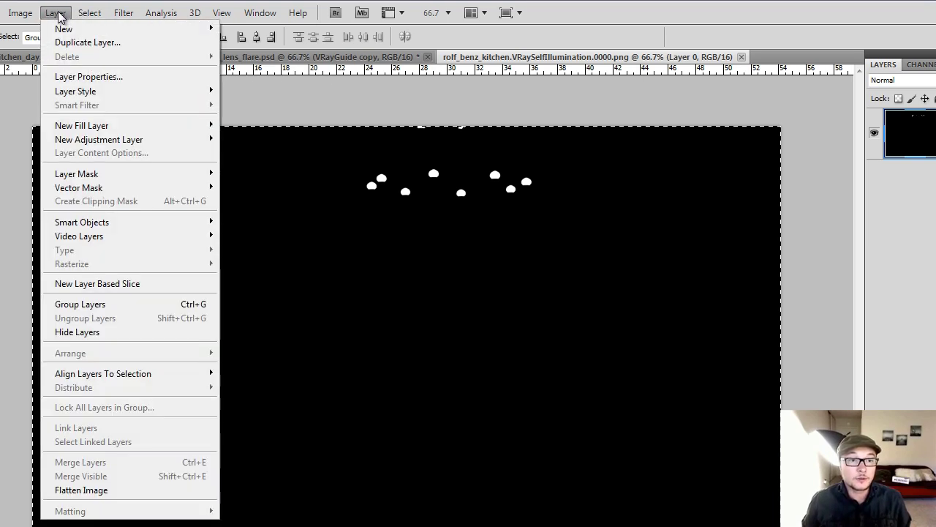
pyautogui.moveTo(101, 173)
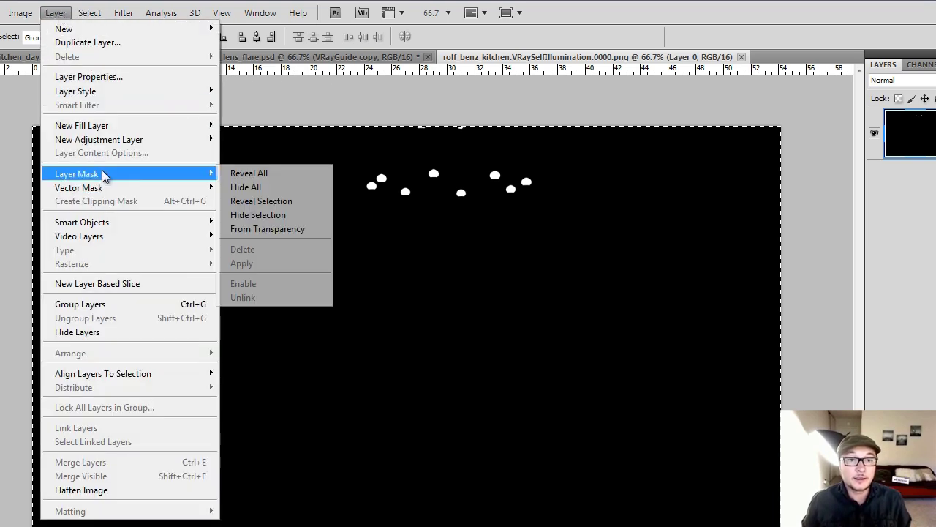
pyautogui.click(291, 172)
# Paste the pass into the layer mask so only the bulbs remain visible.
pyautogui.click(920, 64)
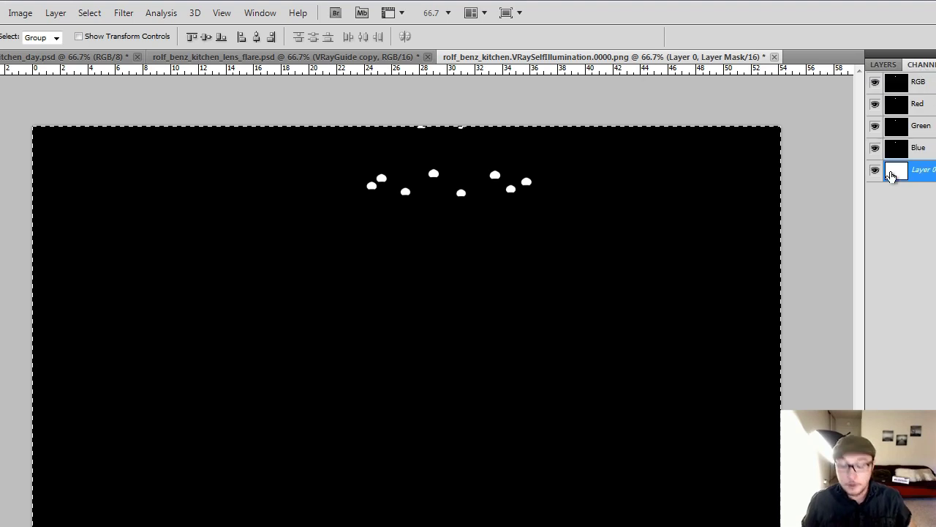
pyautogui.hotkey('ctrl', 'v')
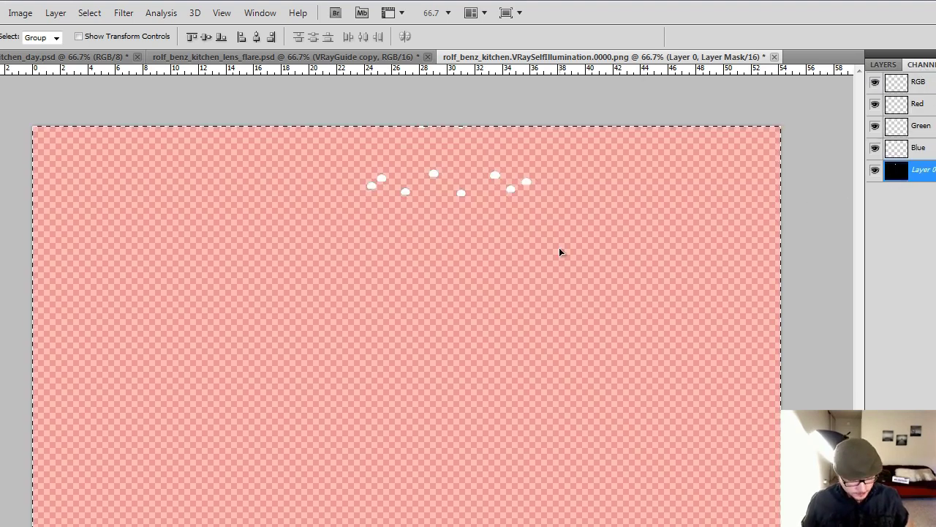
pyautogui.click(883, 64)
pyautogui.click(881, 135)
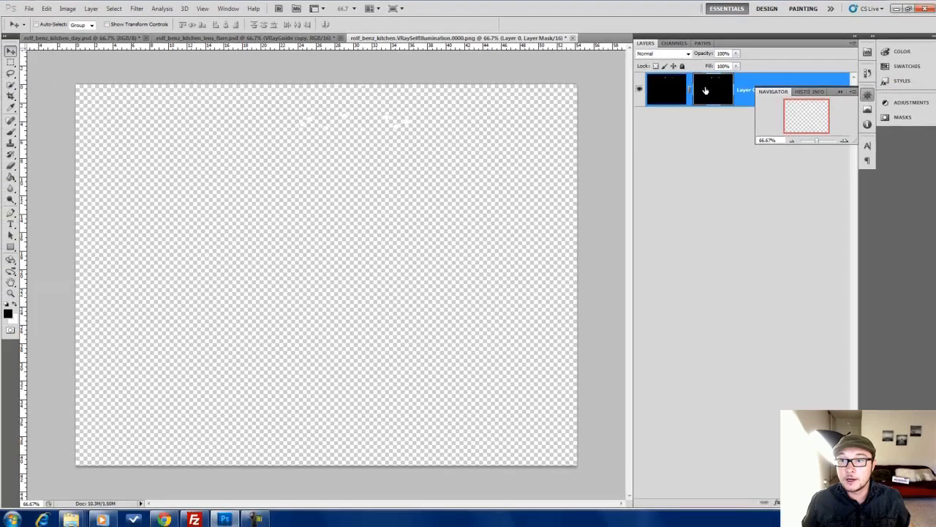
# Apply the layer mask permanently and float the self-illumination document in its own window.
pyautogui.rightClick(935, 132)
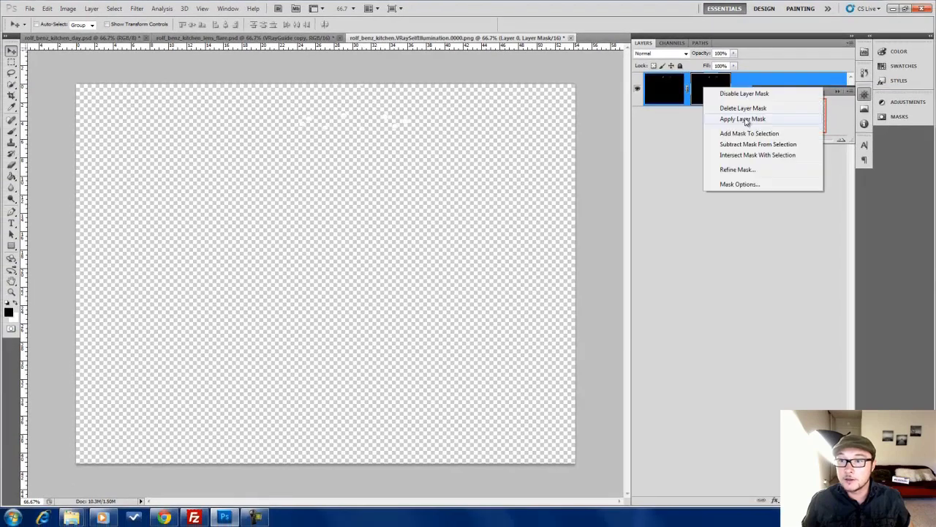
pyautogui.click(742, 119)
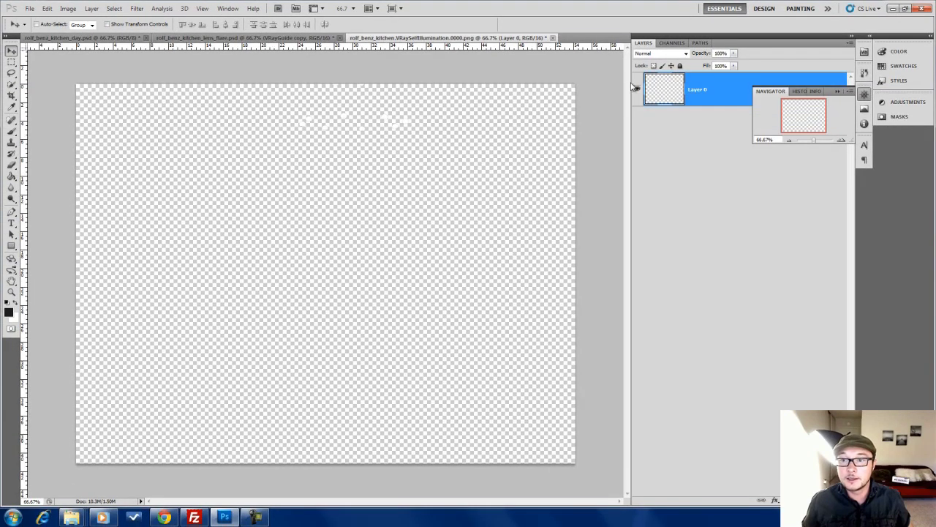
pyautogui.moveTo(401, 44); pyautogui.dragTo(625, 236)
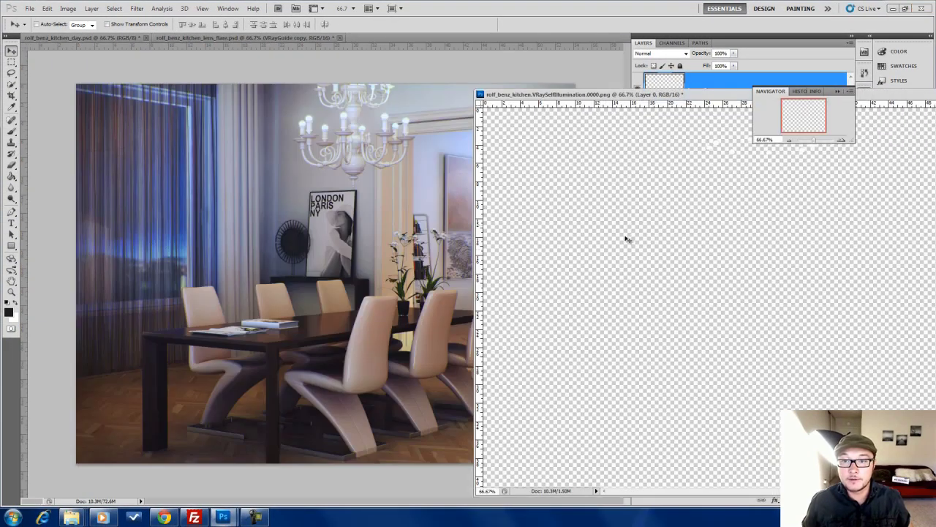
# Copy the bulb-light layer over the chandelier in the dining render, then close the PNG unsaved.
pyautogui.moveTo(640, 191); pyautogui.dragTo(374, 171)
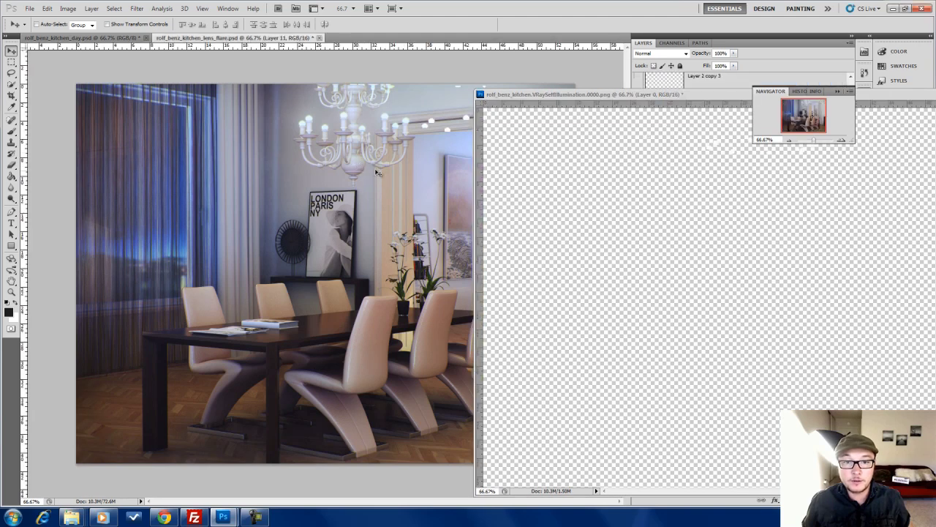
pyautogui.moveTo(378, 125); pyautogui.dragTo(308, 118)
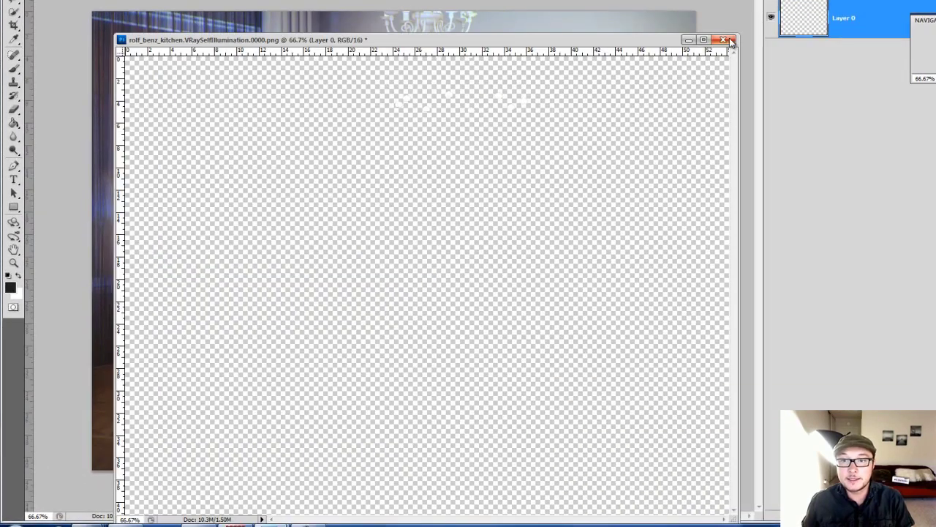
pyautogui.click(730, 41)
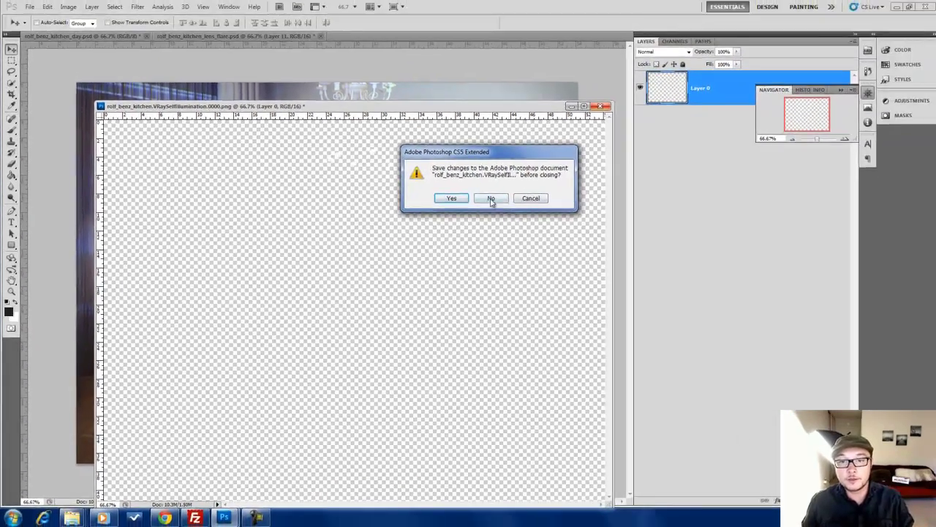
pyautogui.click(590, 149)
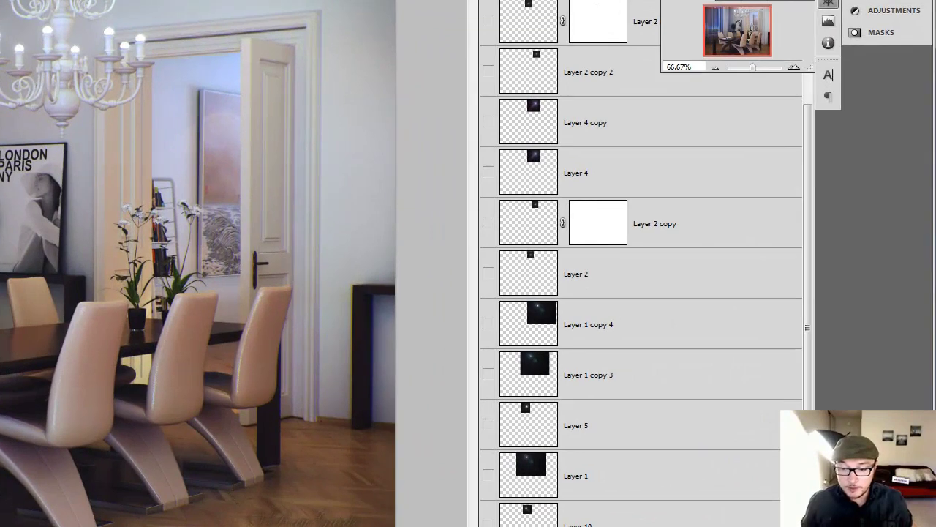
# Add an Outer Glow to Layer 11 with larger size, slightly higher opacity and a little noise.
pyautogui.doubleClick(739, 479)
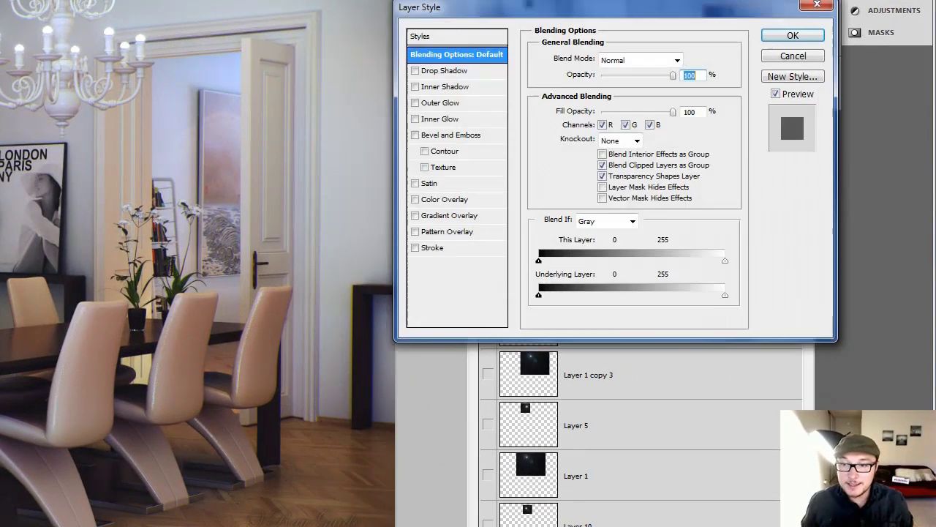
pyautogui.click(454, 87)
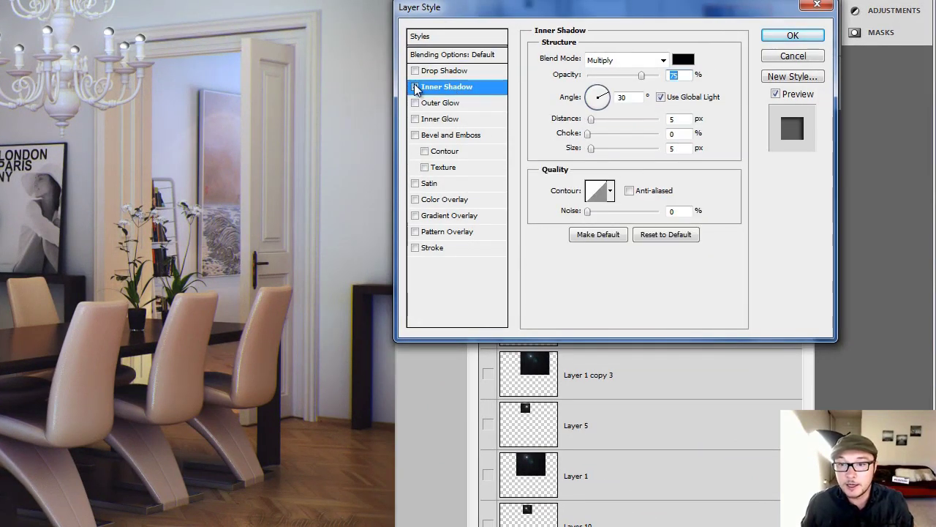
pyautogui.click(415, 87)
pyautogui.click(414, 103)
pyautogui.click(425, 104)
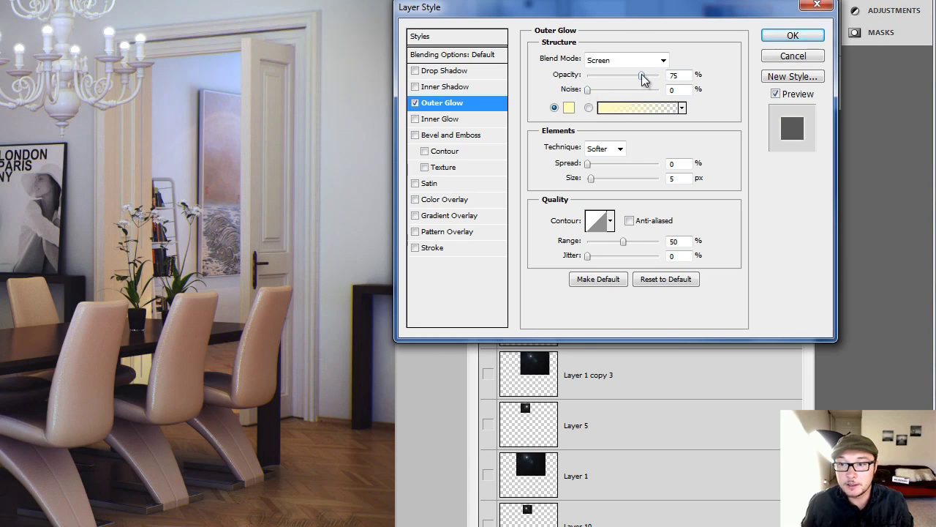
pyautogui.moveTo(589, 165)
pyautogui.mouseDown()
pyautogui.moveTo(599, 162)
pyautogui.moveTo(602, 183)
pyautogui.moveTo(592, 164)
pyautogui.mouseUp()
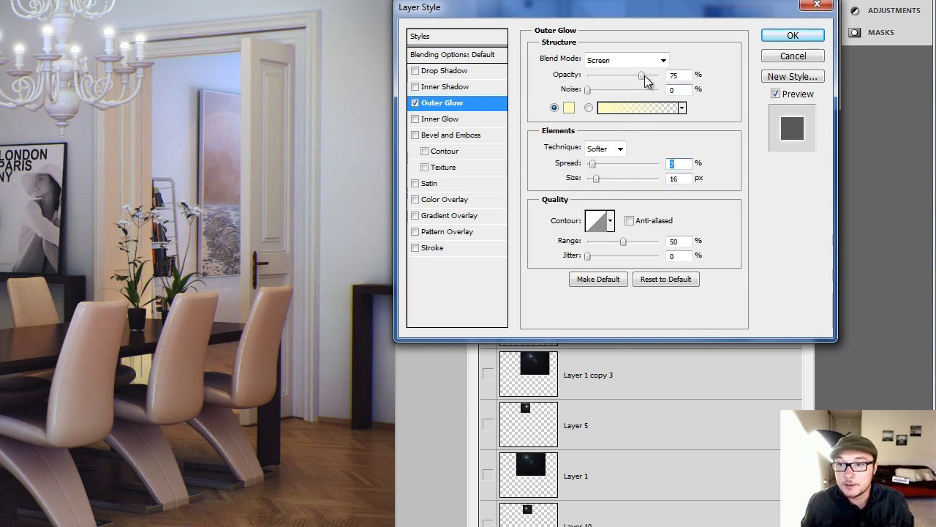
pyautogui.moveTo(644, 73); pyautogui.dragTo(646, 74)
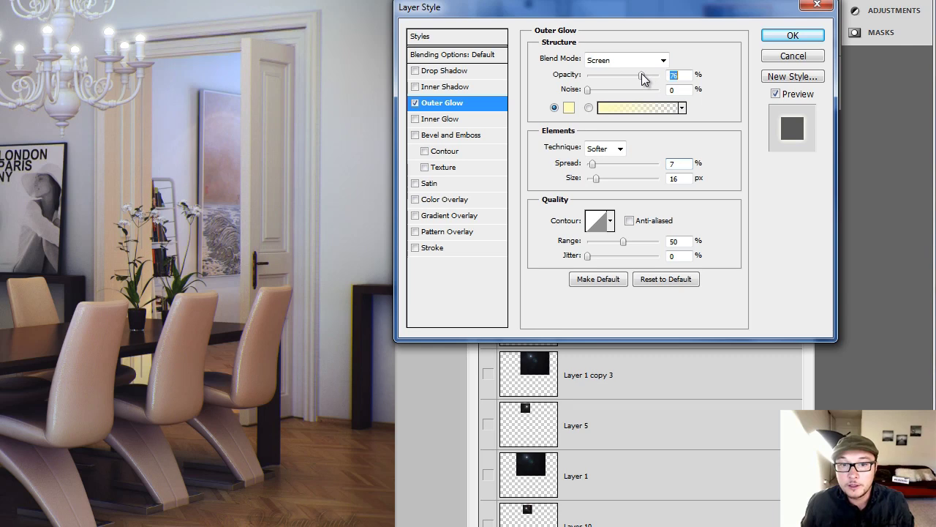
pyautogui.moveTo(591, 91); pyautogui.dragTo(592, 92)
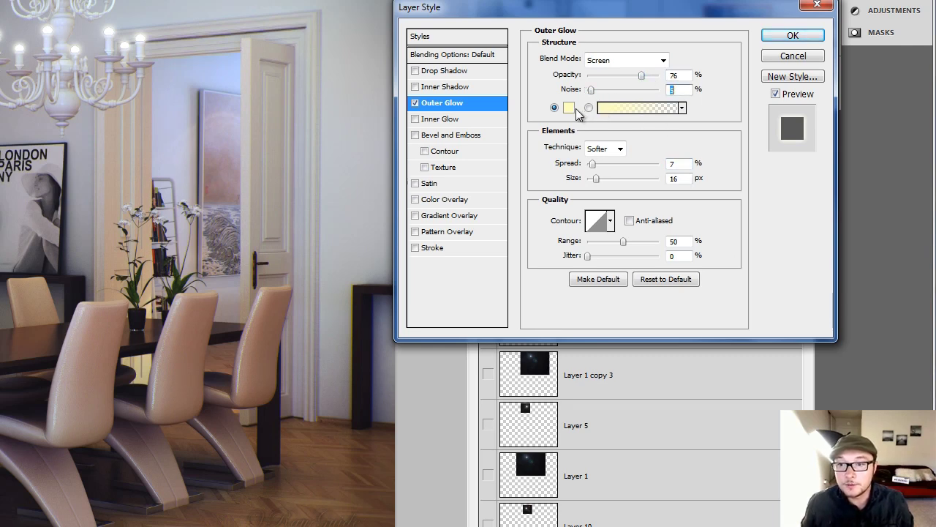
# Set the glow colour to warm orange cc9b32 and confirm the Layer Style.
pyautogui.click(570, 108)
pyautogui.click(296, 65)
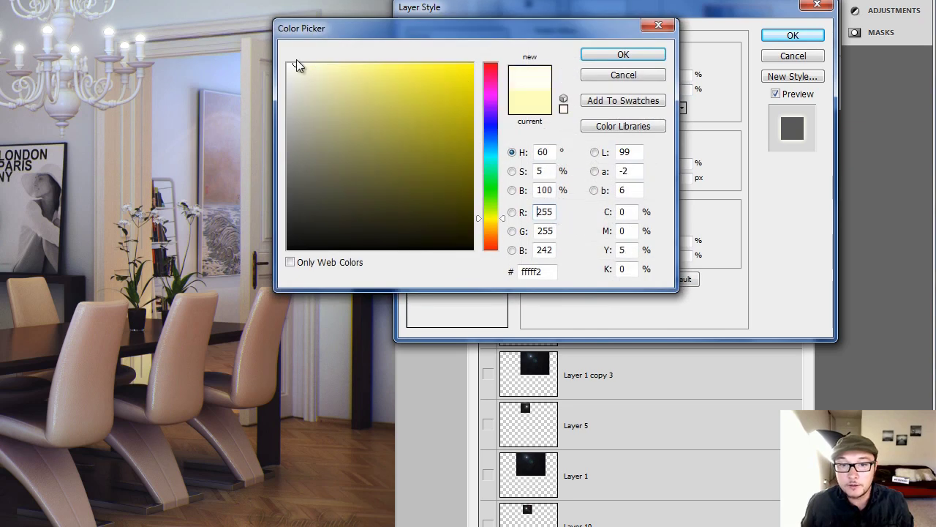
pyautogui.moveTo(299, 68)
pyautogui.mouseDown()
pyautogui.moveTo(434, 122)
pyautogui.moveTo(480, 123)
pyautogui.moveTo(429, 101)
pyautogui.mouseUp()
pyautogui.click(497, 229)
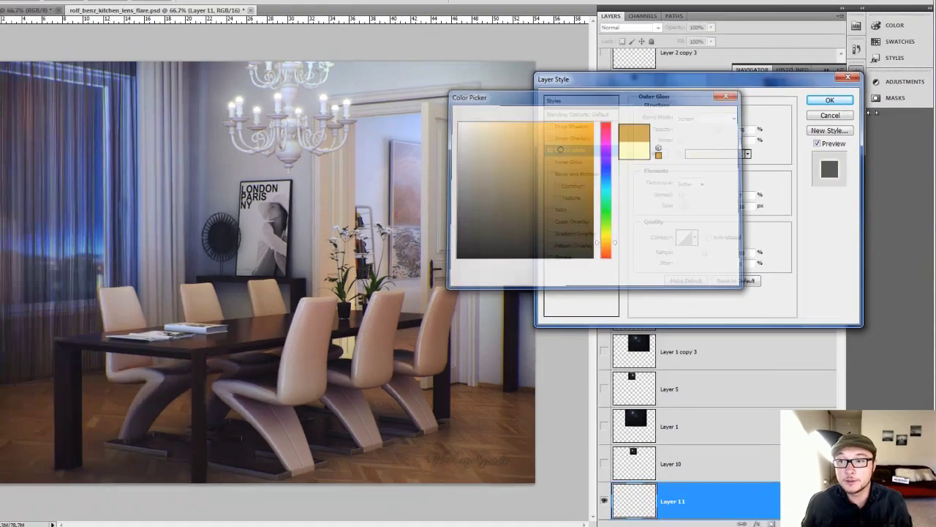
pyautogui.press('Return')
pyautogui.press('Return')
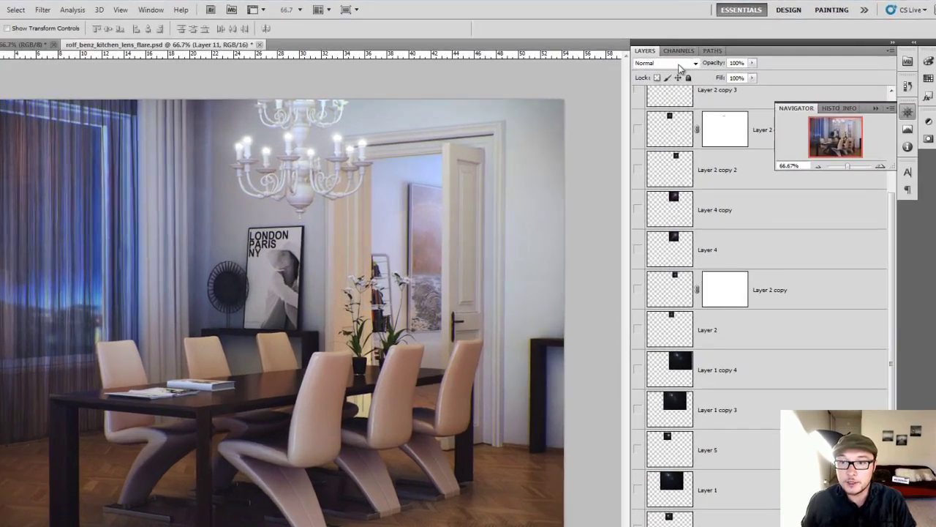
# Set Layer 11 to Soft Light blending at 46% opacity and 90% fill.
pyautogui.click(687, 53)
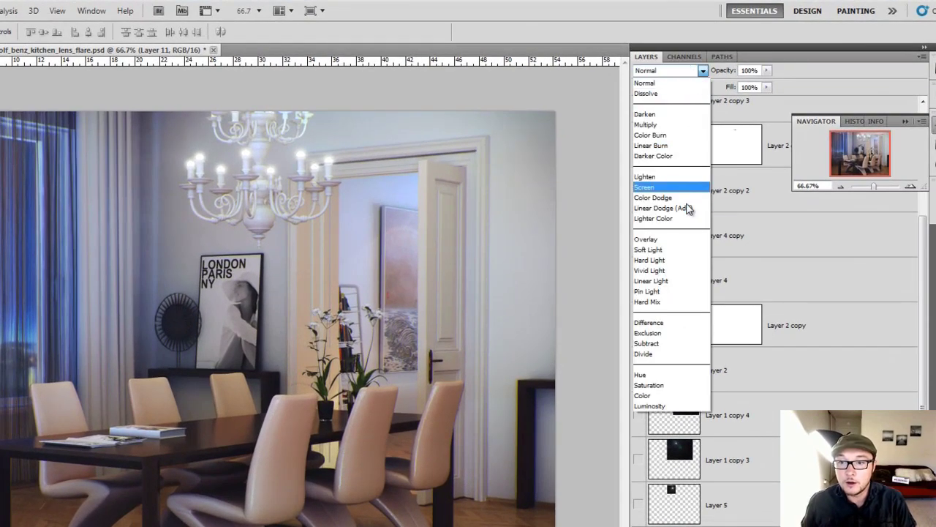
pyautogui.click(683, 250)
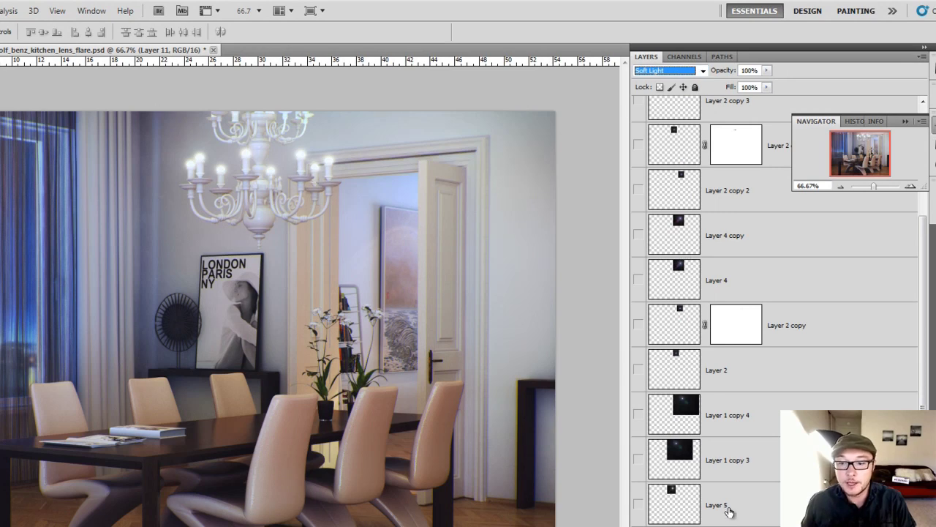
pyautogui.click(845, 160)
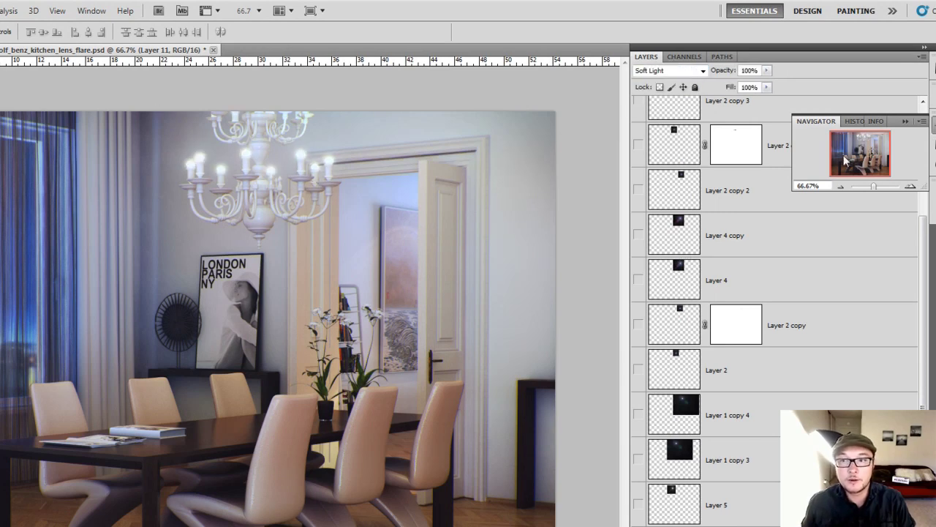
pyautogui.moveTo(766, 71); pyautogui.dragTo(778, 100)
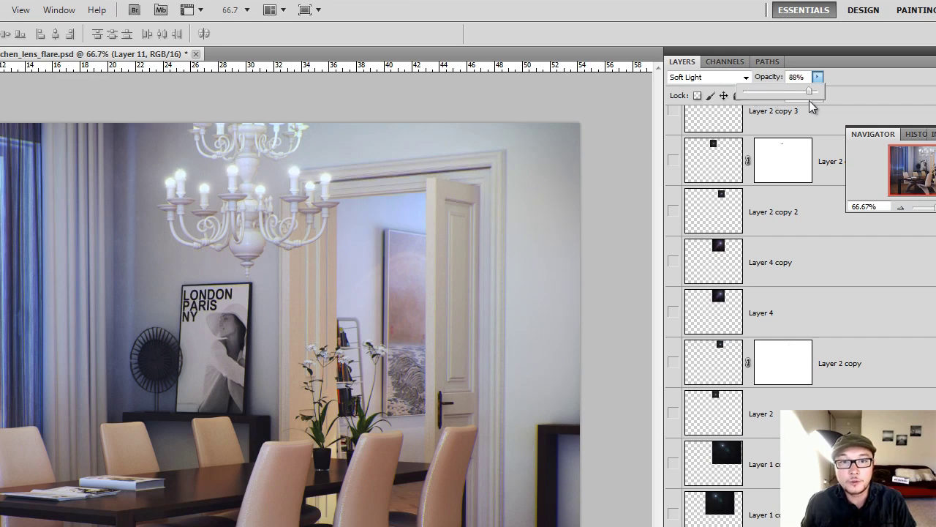
pyautogui.moveTo(810, 101); pyautogui.dragTo(770, 104)
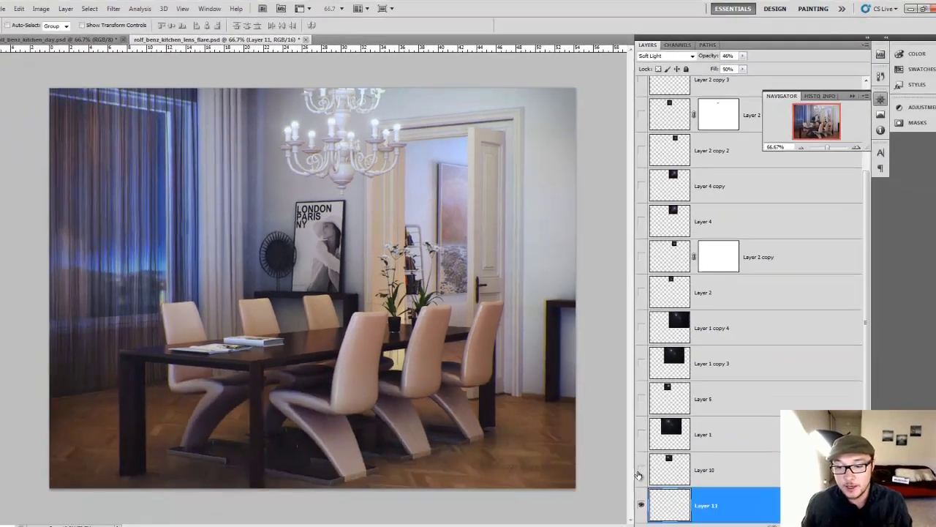
# Make the hidden effect layers, including Layer 2, visible again.
pyautogui.keyDown('alt'); pyautogui.click(640, 472); pyautogui.keyUp('alt')
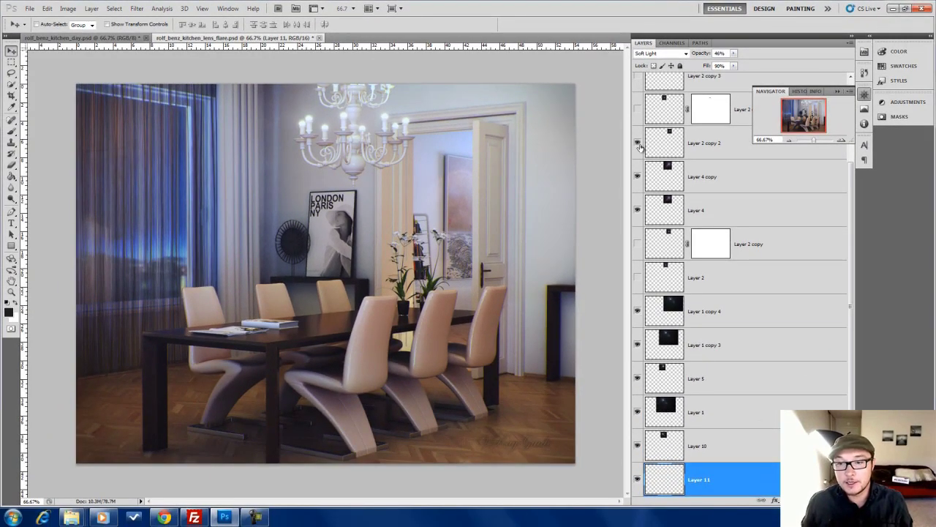
pyautogui.click(637, 277)
pyautogui.scroll(3, 635, 285)
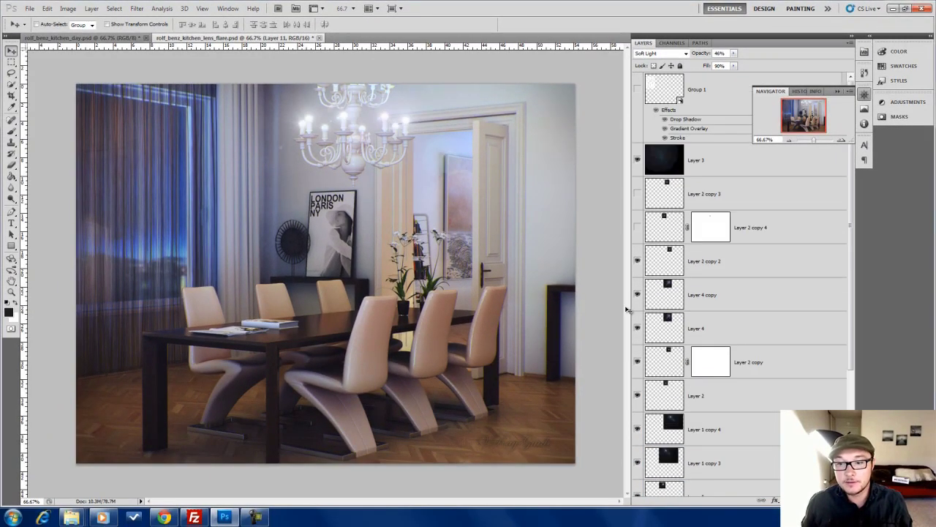
pyautogui.scroll(-5, 666, 385)
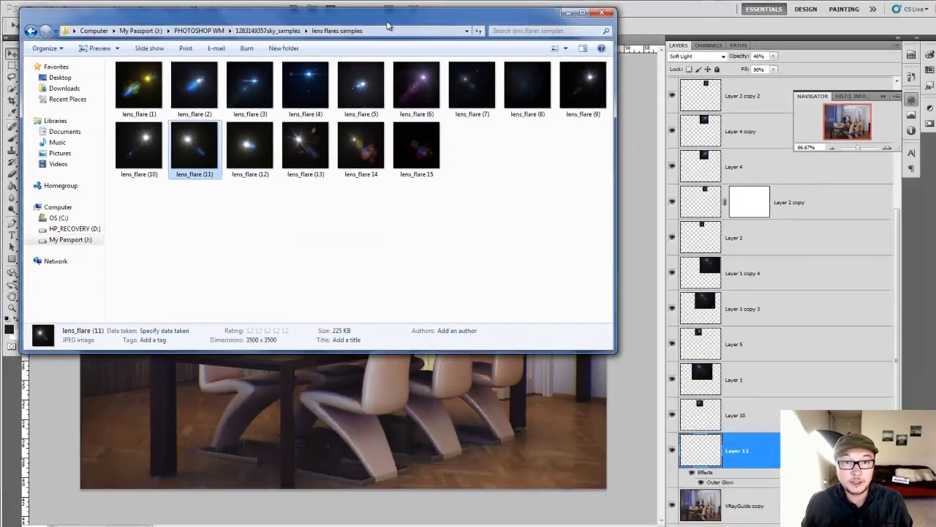
pyautogui.moveTo(554, 16); pyautogui.dragTo(608, 55)
pyautogui.doubleClick(468, 150)
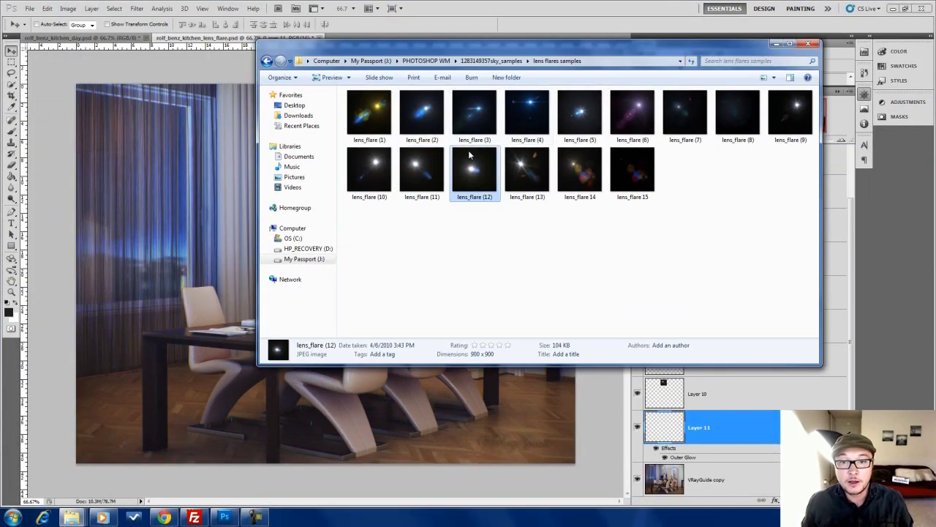
pyautogui.click(484, 491)
pyautogui.click(484, 491)
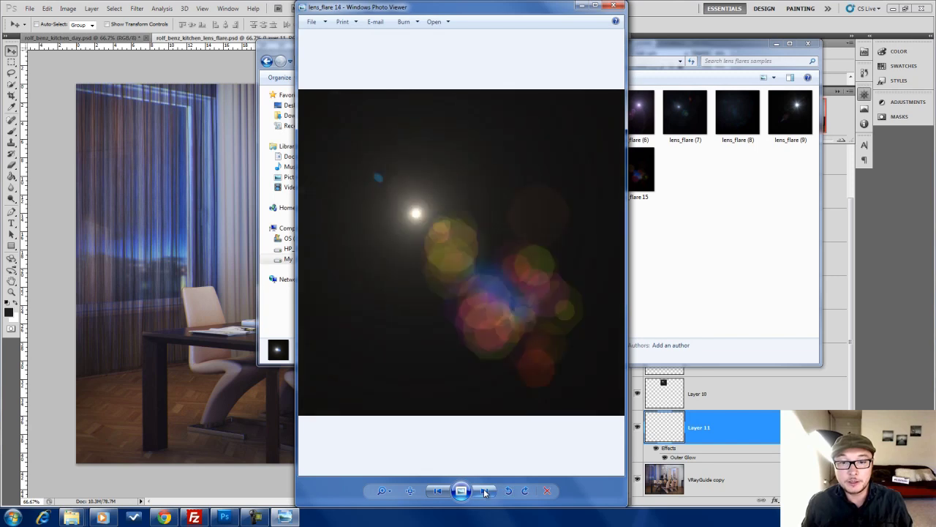
pyautogui.click(484, 491)
pyautogui.click(484, 491)
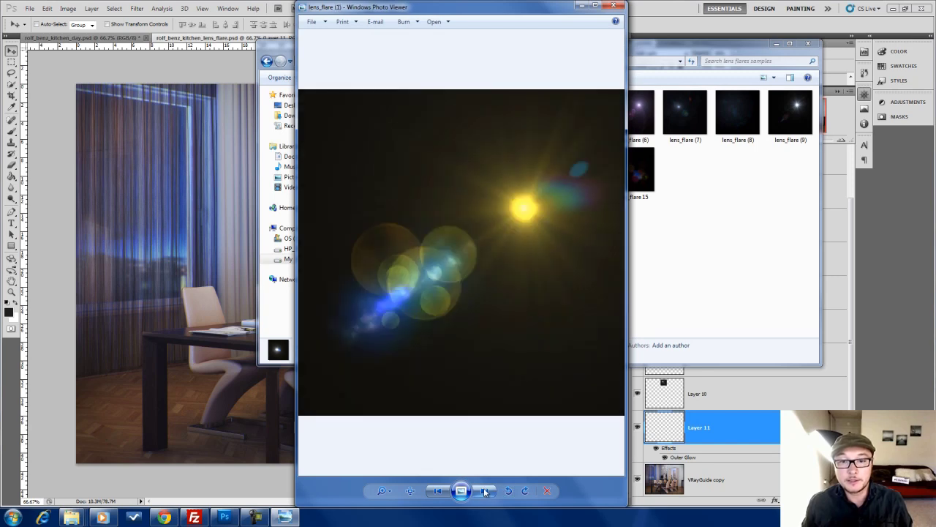
pyautogui.click(612, 6)
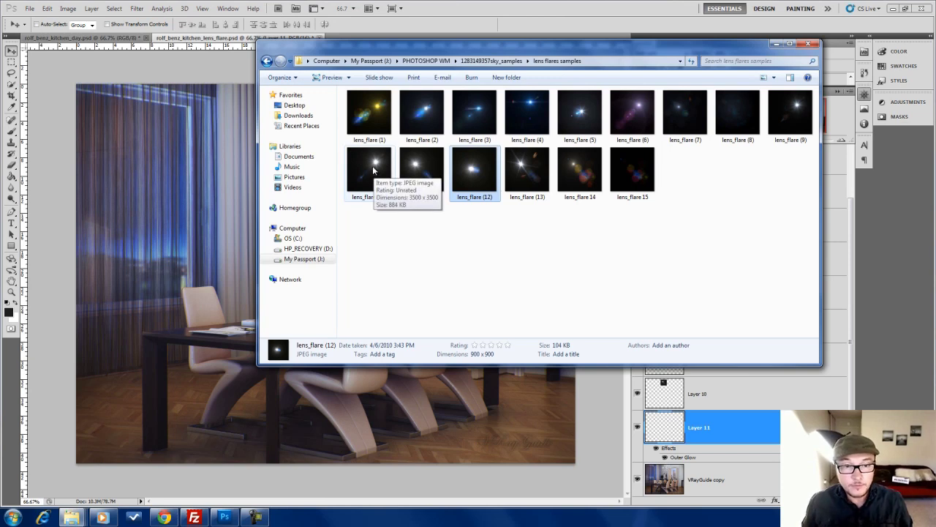
pyautogui.moveTo(373, 170); pyautogui.dragTo(211, 177)
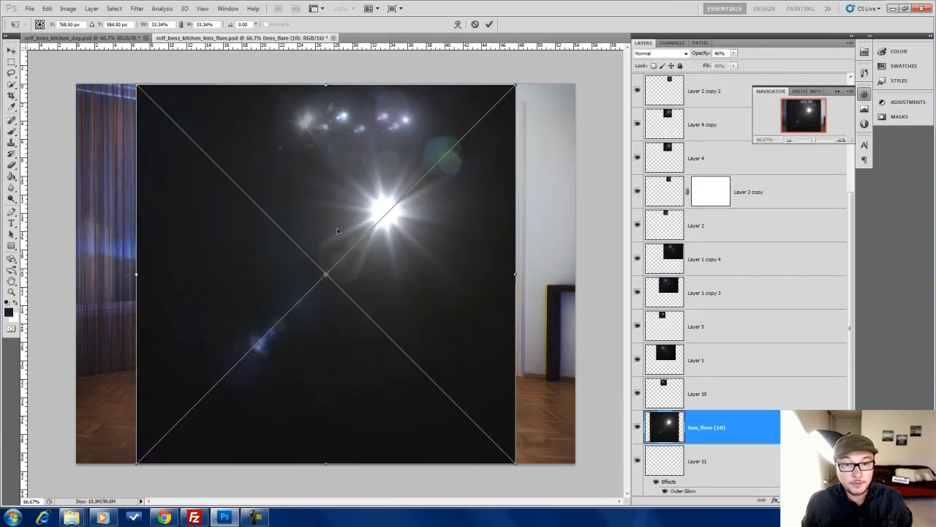
# Scale the lens_flare (10) layer to 6.79%, rotate it -12.37°, and place it beside the chandelier.
pyautogui.press('Return')
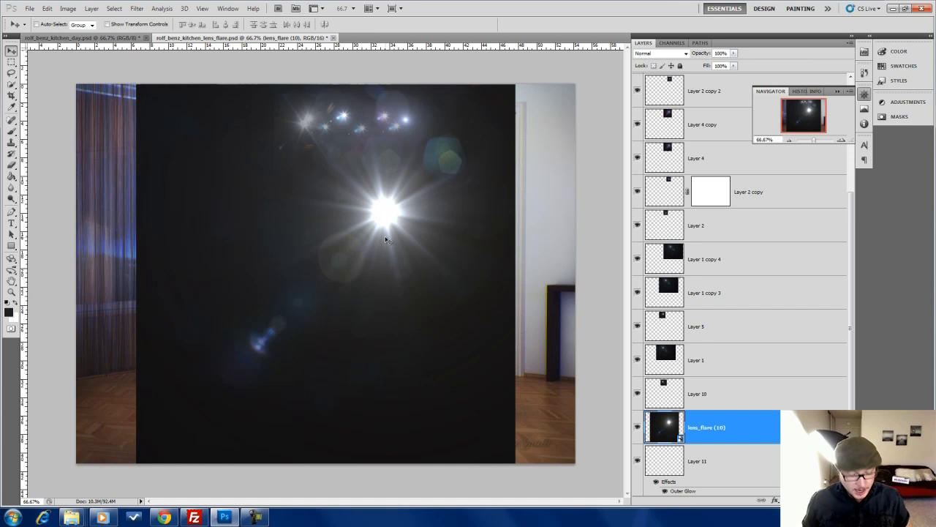
pyautogui.hotkey('ctrl', 't')
pyautogui.moveTo(515, 83); pyautogui.dragTo(322, 124)
pyautogui.moveTo(341, 178); pyautogui.dragTo(351, 150)
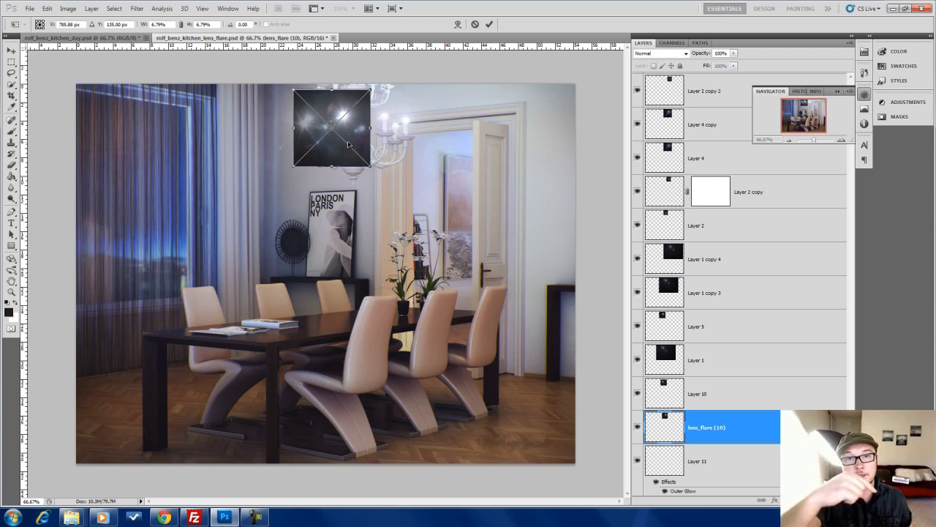
pyautogui.moveTo(374, 82); pyautogui.dragTo(485, 154)
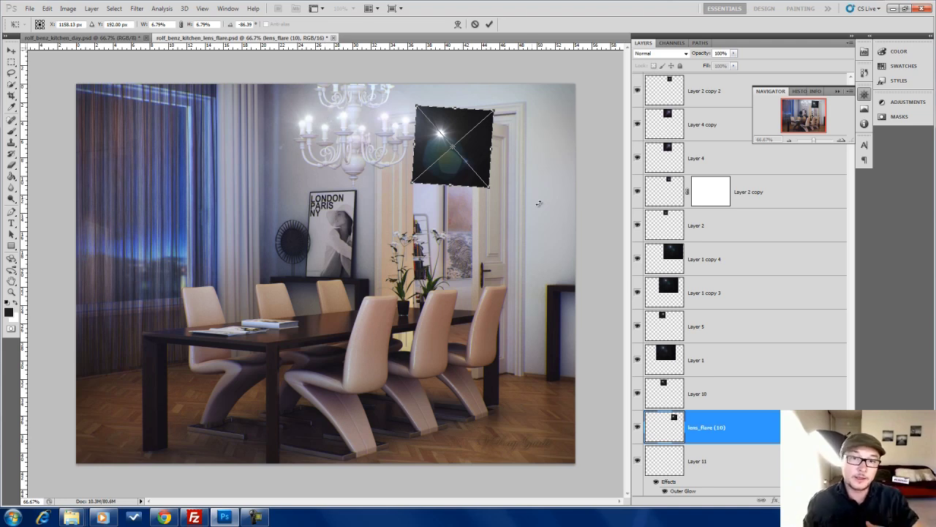
pyautogui.moveTo(500, 108); pyautogui.dragTo(524, 187)
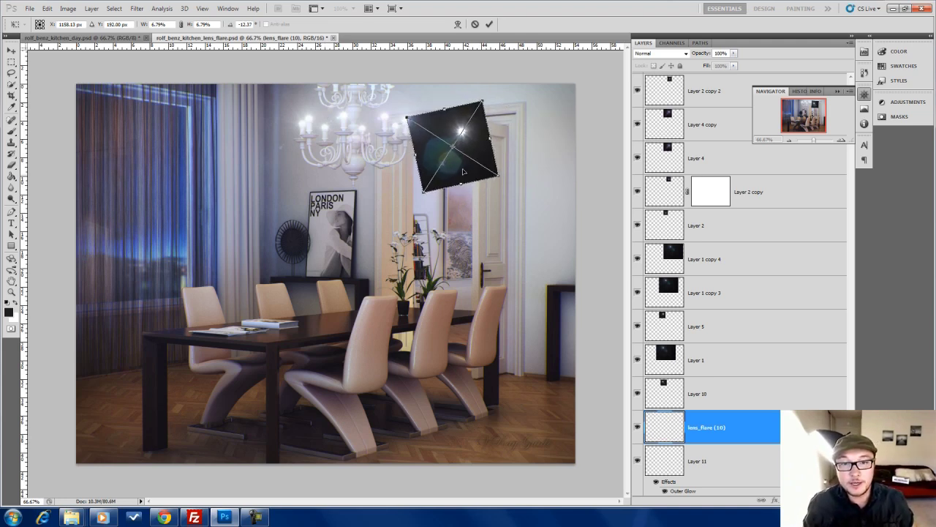
pyautogui.moveTo(457, 175); pyautogui.dragTo(304, 164)
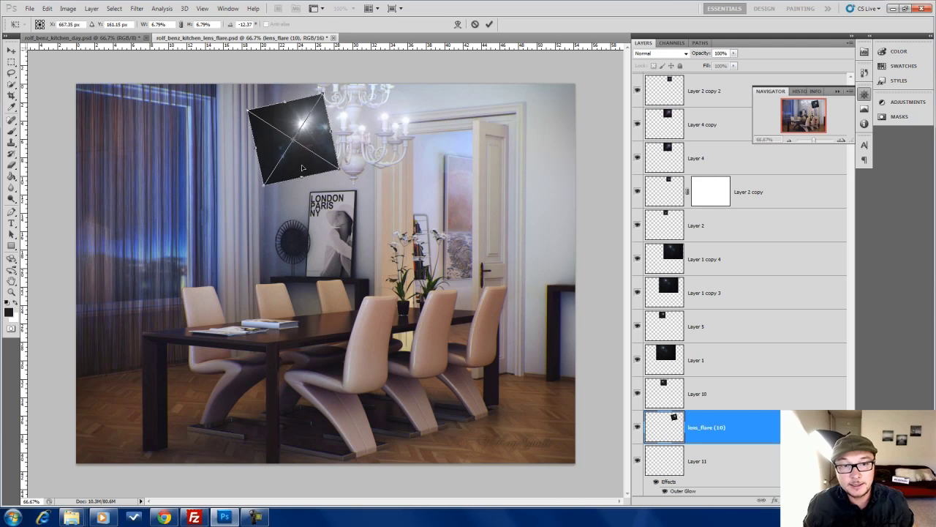
pyautogui.press('Return')
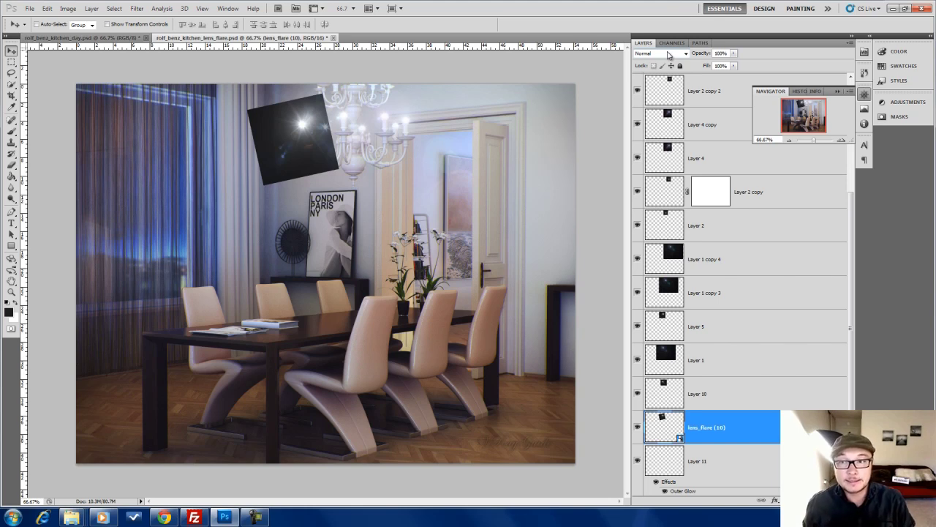
pyautogui.click(667, 54)
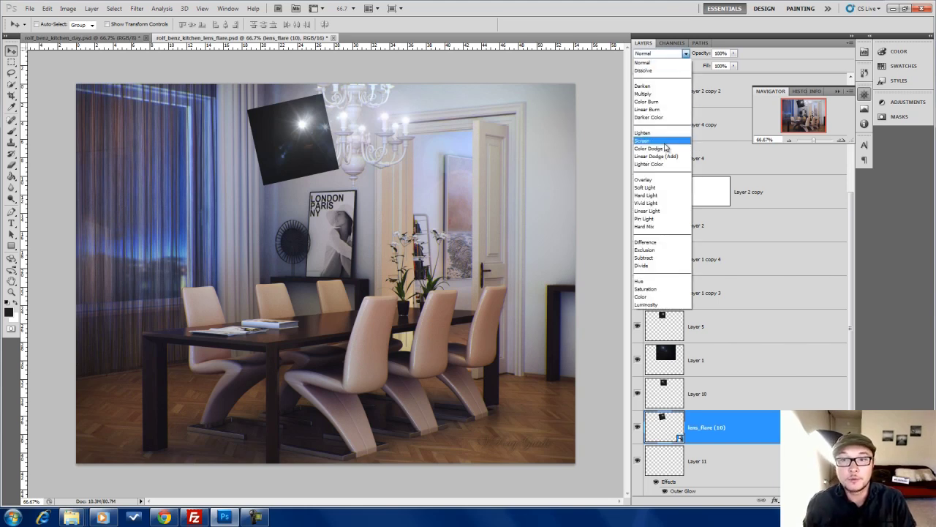
# Set the lens_flare (10) layer to Screen blending and add a Reveal All layer mask.
pyautogui.click(643, 140)
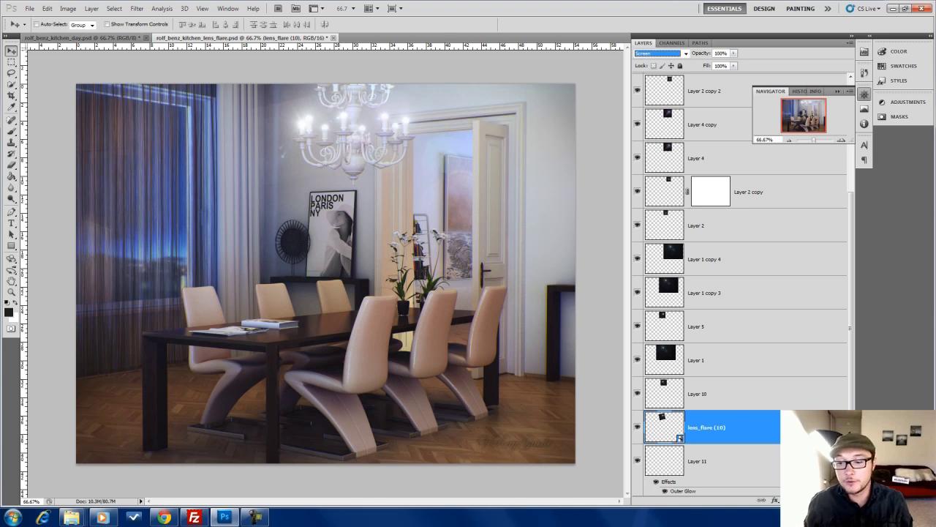
pyautogui.hotkey('alt', 'l')
pyautogui.press('m')
pyautogui.press('r')
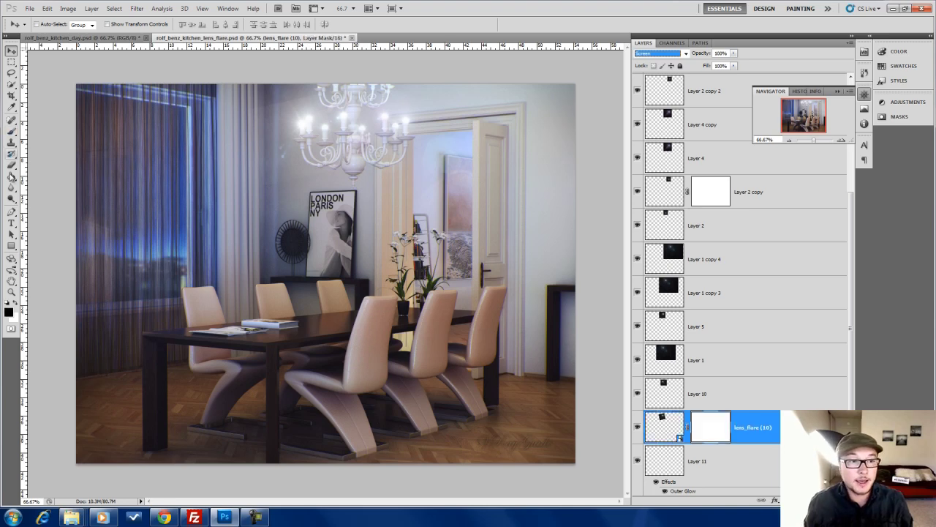
# Choose a small soft brush of about 80 px for painting the flare's mask.
pyautogui.click(11, 133)
pyautogui.rightClick(502, 284)
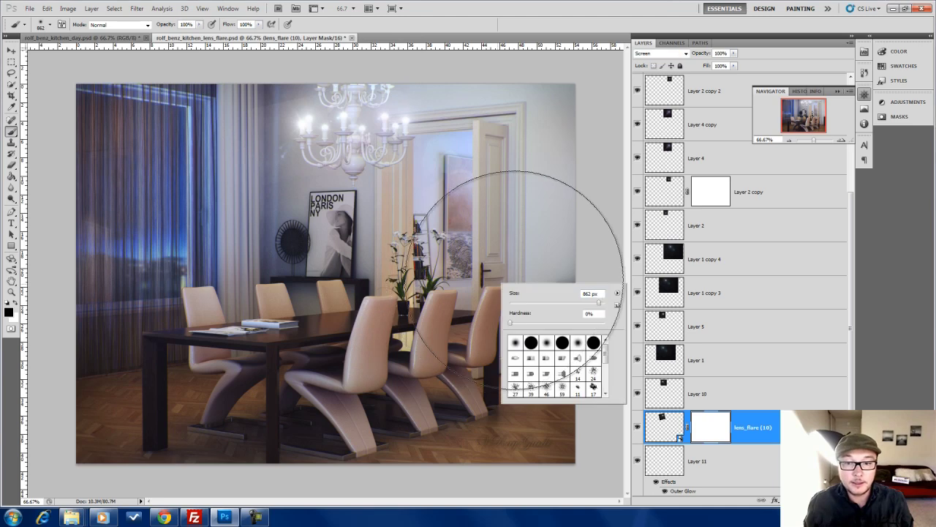
pyautogui.click(538, 305)
pyautogui.click(312, 89)
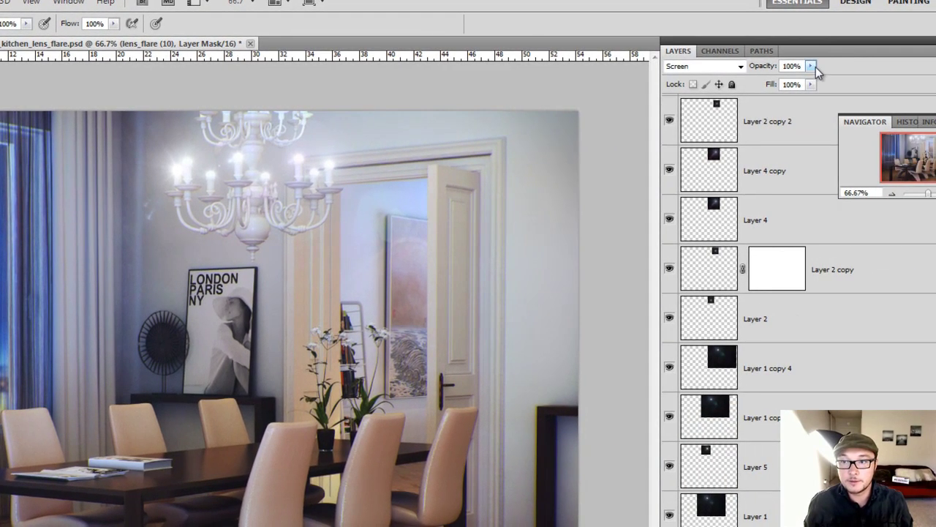
# Set the lens_flare (10) opacity to 45% and minimize the lens flare samples folder.
pyautogui.click(810, 66)
pyautogui.moveTo(812, 86); pyautogui.dragTo(771, 76)
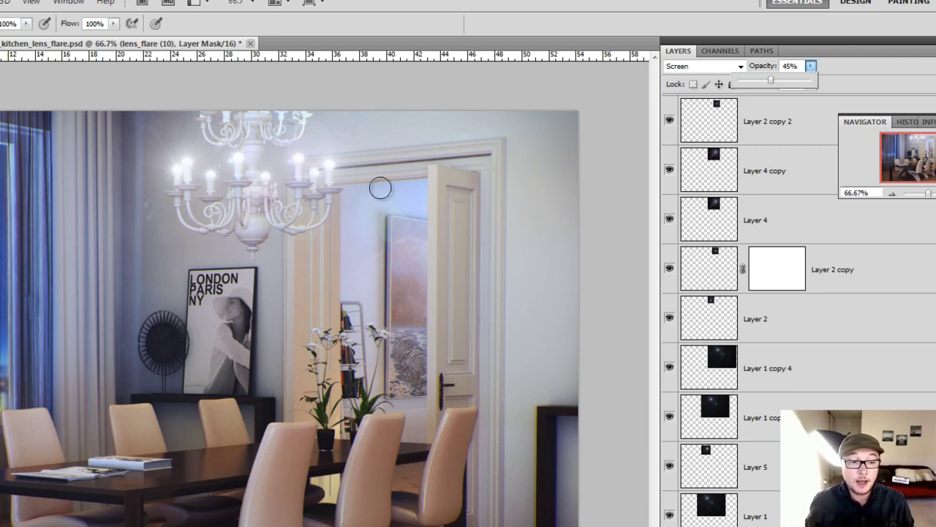
pyautogui.press('Return')
pyautogui.hotkey('alt', 'Tab')
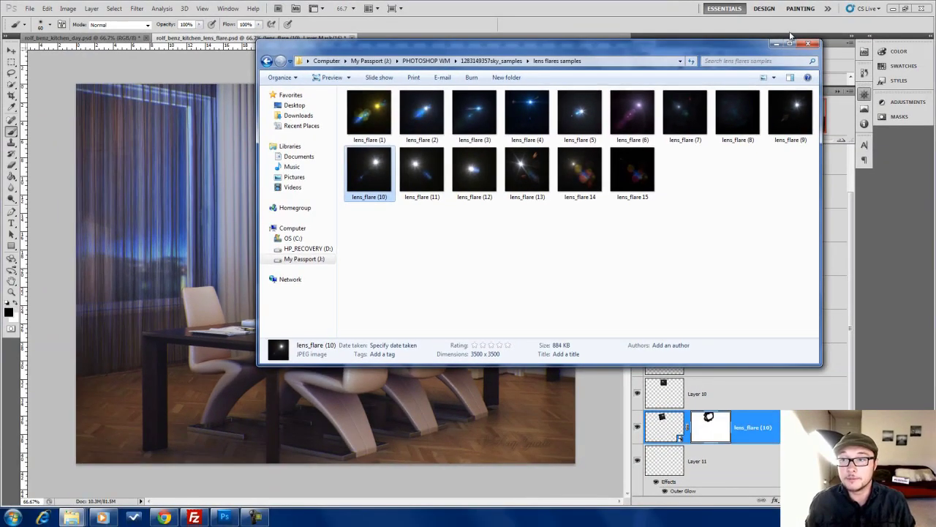
pyautogui.click(776, 45)
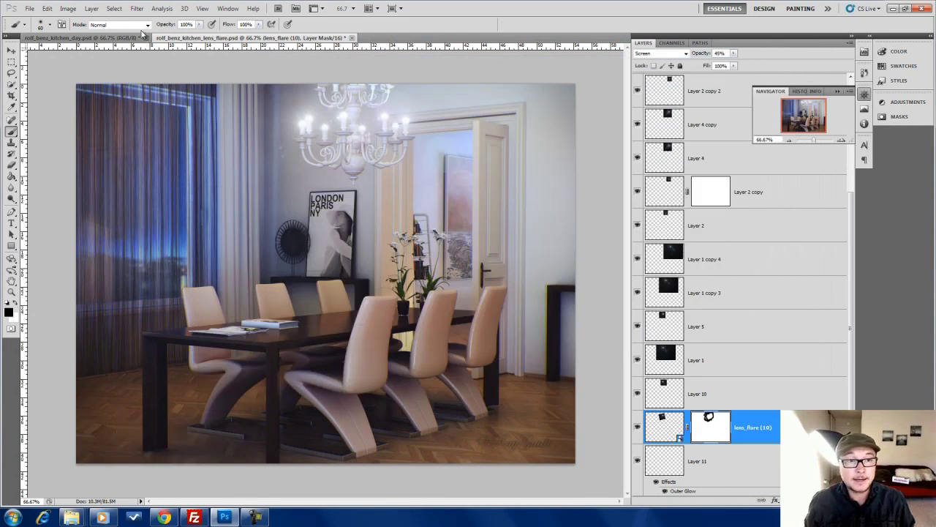
# Switch to rolf_benz_kitchen_day.psd and enlarge the brush, undoing a test dab.
pyautogui.click(133, 39)
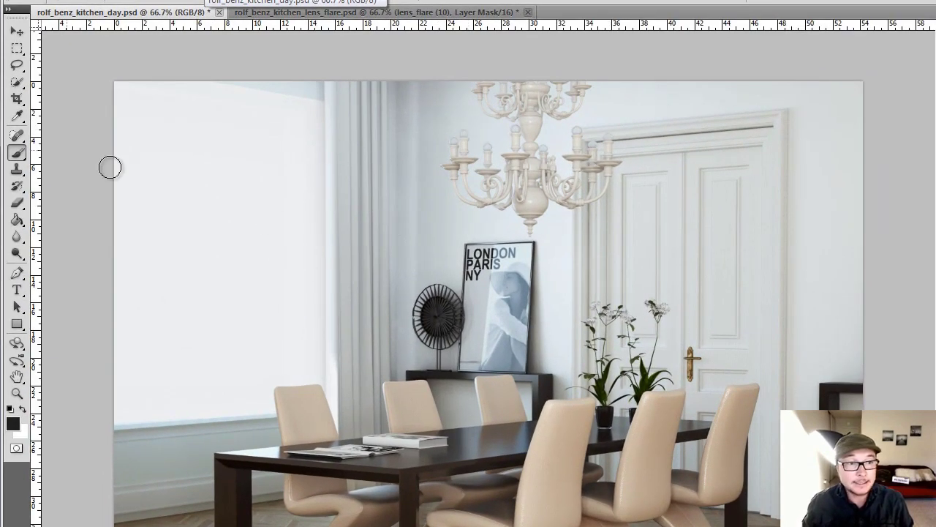
pyautogui.rightClick(431, 248)
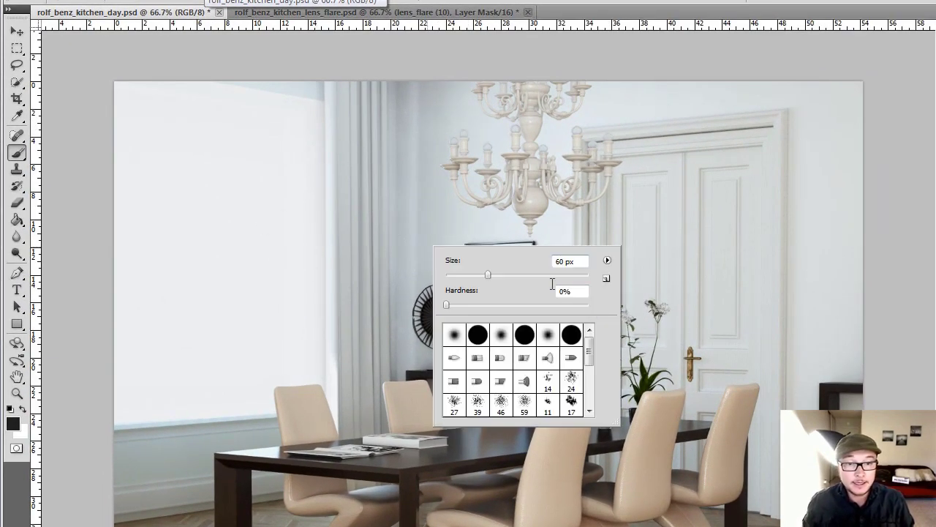
pyautogui.moveTo(496, 275); pyautogui.dragTo(536, 279)
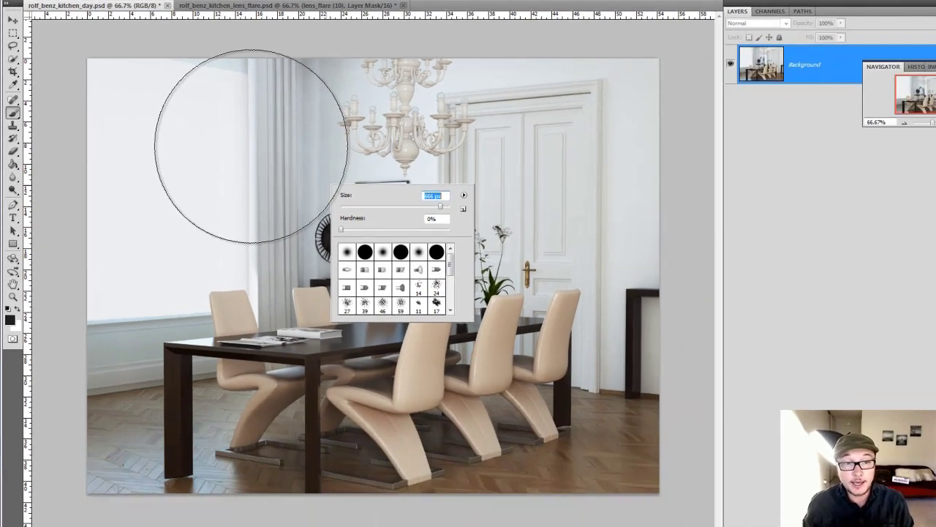
pyautogui.press('Return')
pyautogui.click(334, 197)
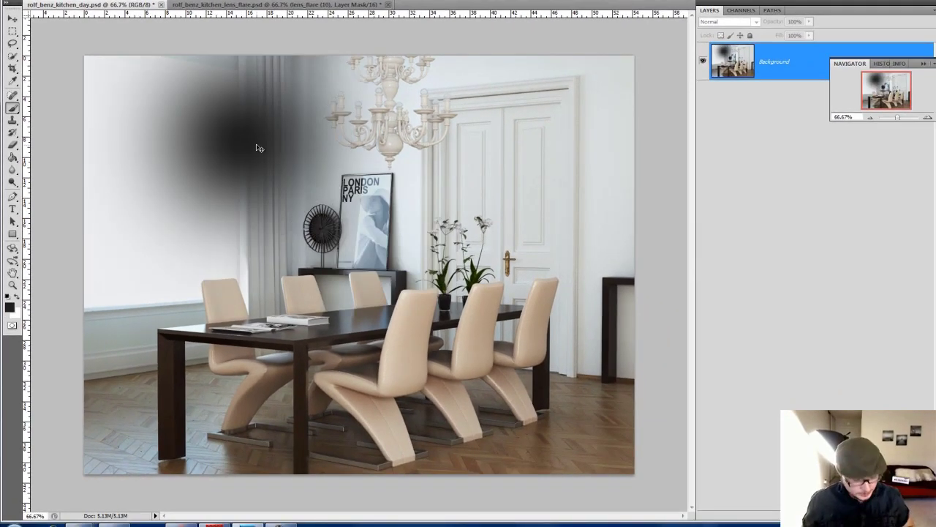
pyautogui.hotkey('ctrl', 'z')
# Resize the brush to about 715 px and add a new empty Layer 1 above Background.
pyautogui.rightClick(311, 163)
pyautogui.moveTo(355, 183); pyautogui.dragTo(425, 185)
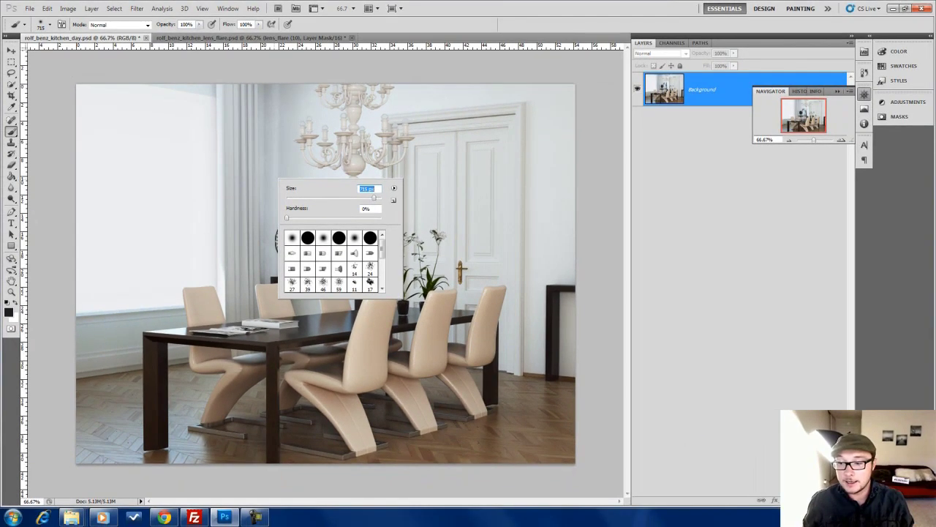
pyautogui.press('Return')
pyautogui.hotkey('ctrl', 'shift', 'alt', 'n')
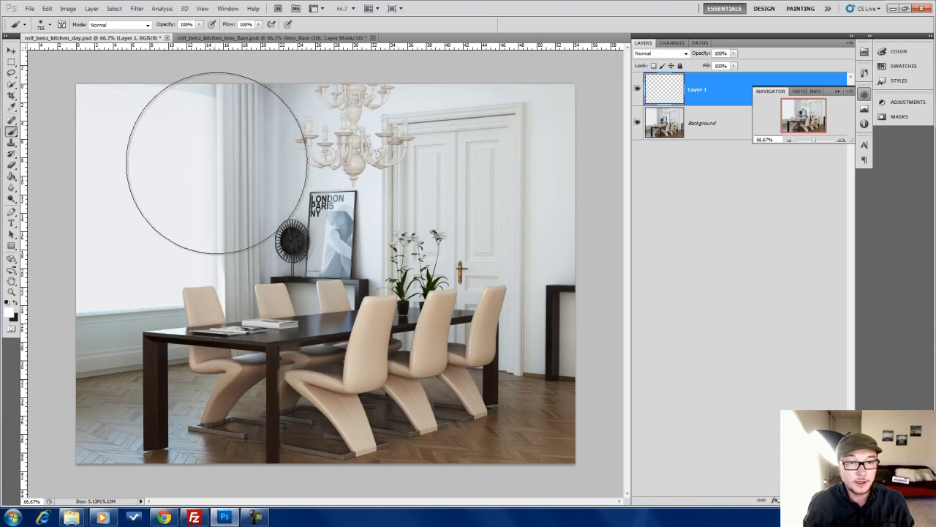
# With a 911 px white brush, paint soft haze over the window, left chairs and centre-left.
pyautogui.rightClick(216, 162)
pyautogui.moveTo(325, 189); pyautogui.dragTo(335, 190)
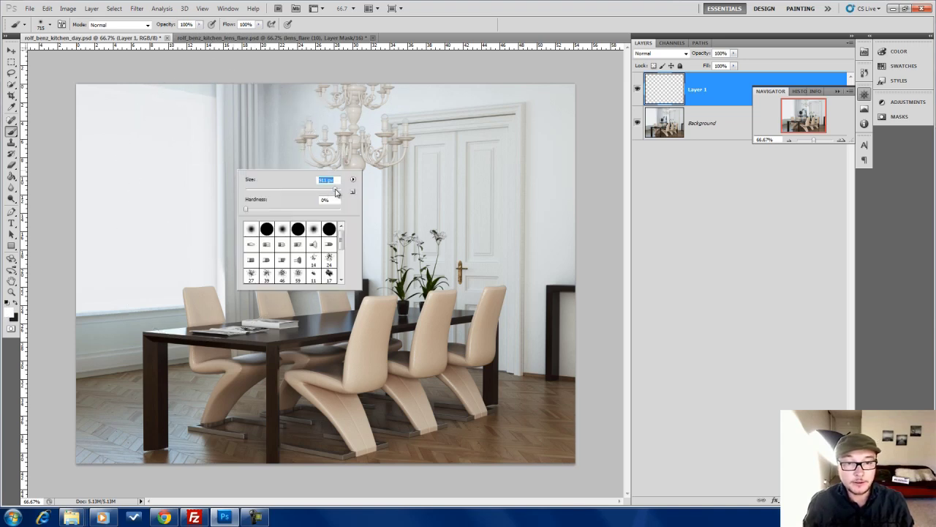
pyautogui.press('Return')
pyautogui.click(191, 150)
pyautogui.click(184, 173)
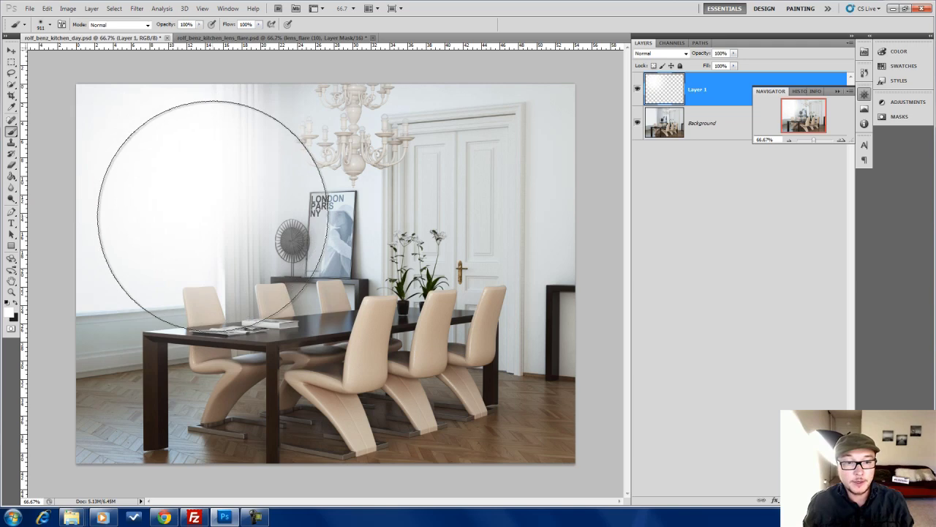
pyautogui.click(209, 216)
pyautogui.click(143, 223)
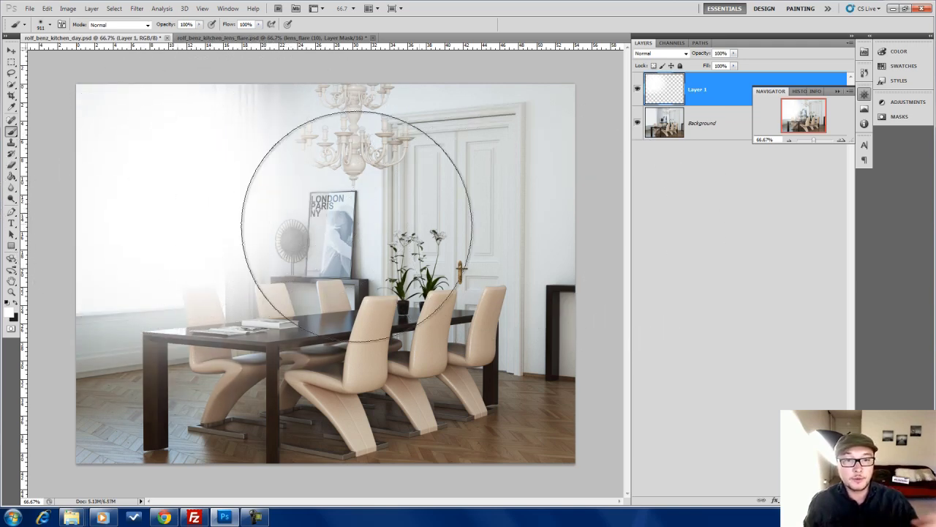
pyautogui.click(293, 260)
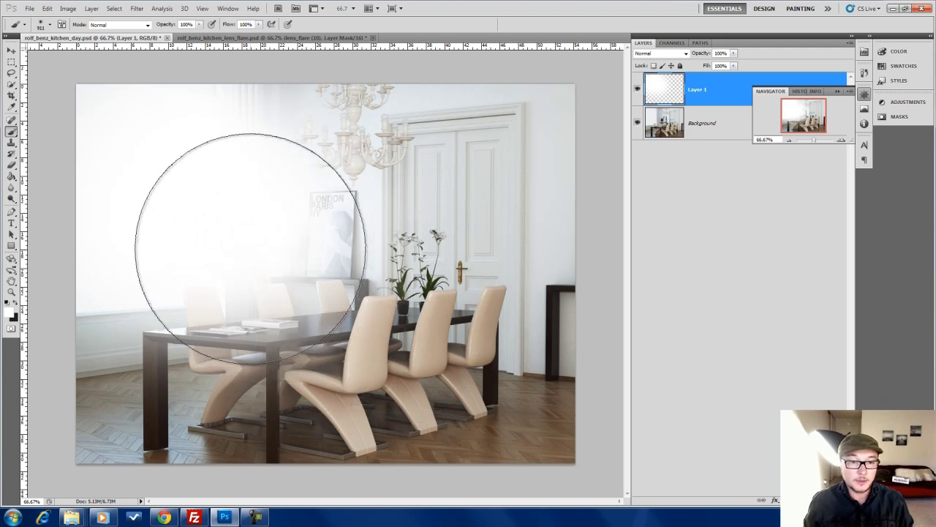
pyautogui.hotkey('ctrl', 'z')
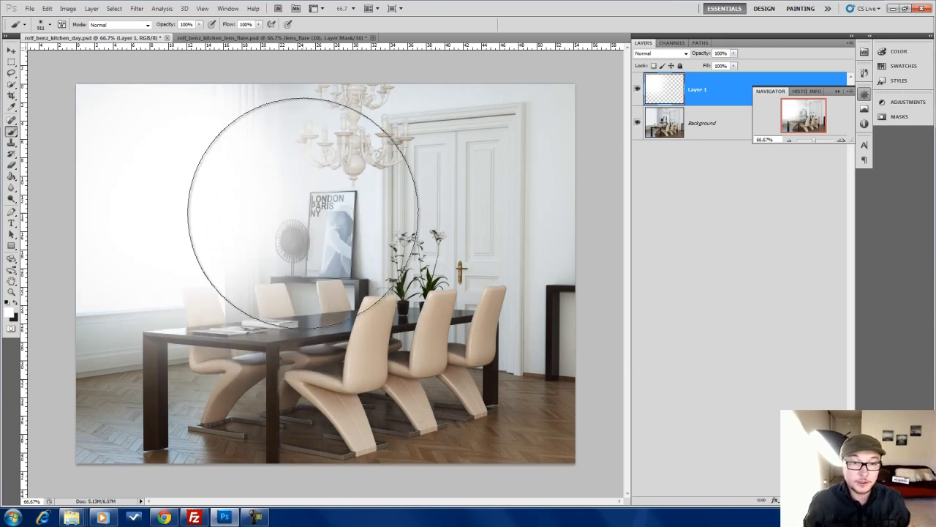
pyautogui.click(266, 267)
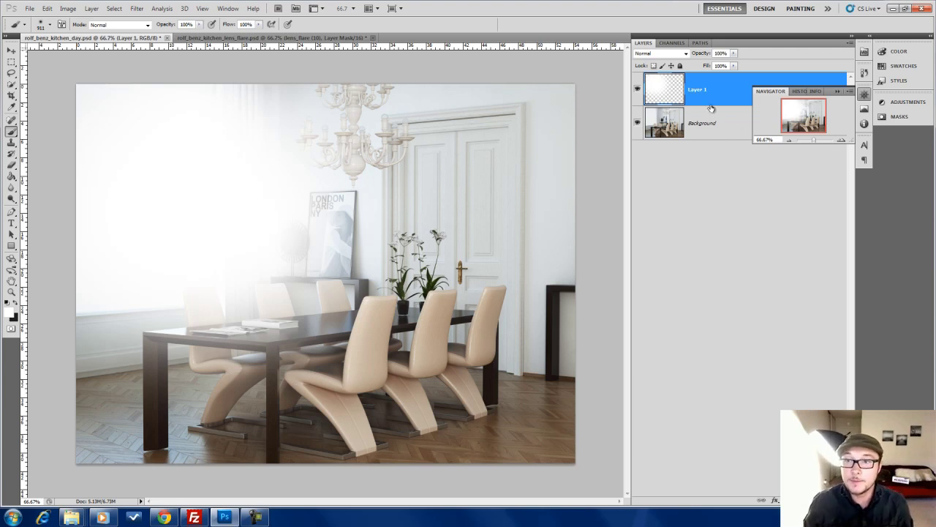
# Set Layer 1 to Soft Light blending at 40% opacity.
pyautogui.click(688, 54)
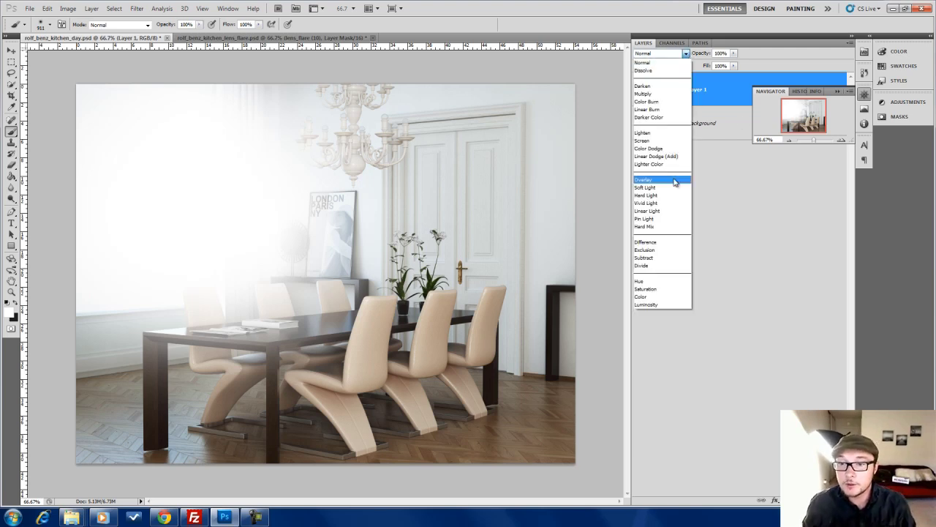
pyautogui.click(671, 188)
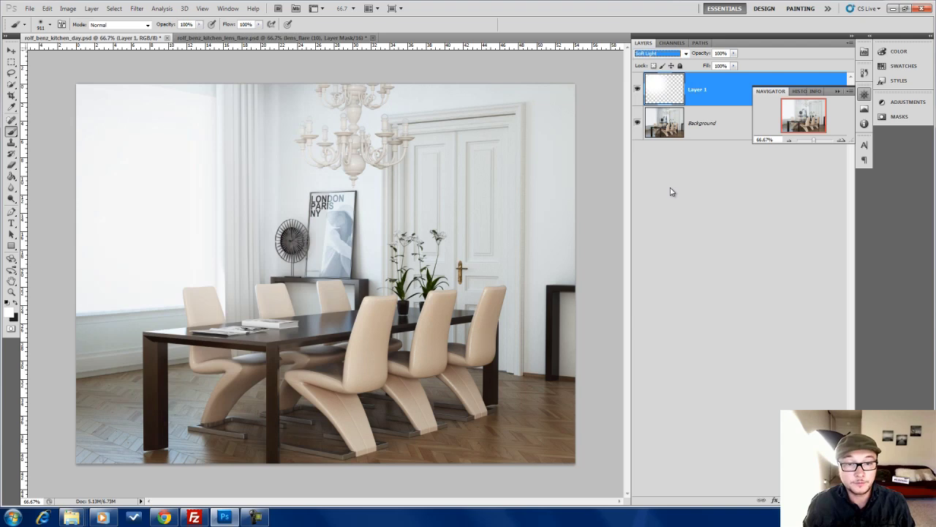
pyautogui.click(733, 53)
pyautogui.moveTo(734, 64); pyautogui.dragTo(708, 69)
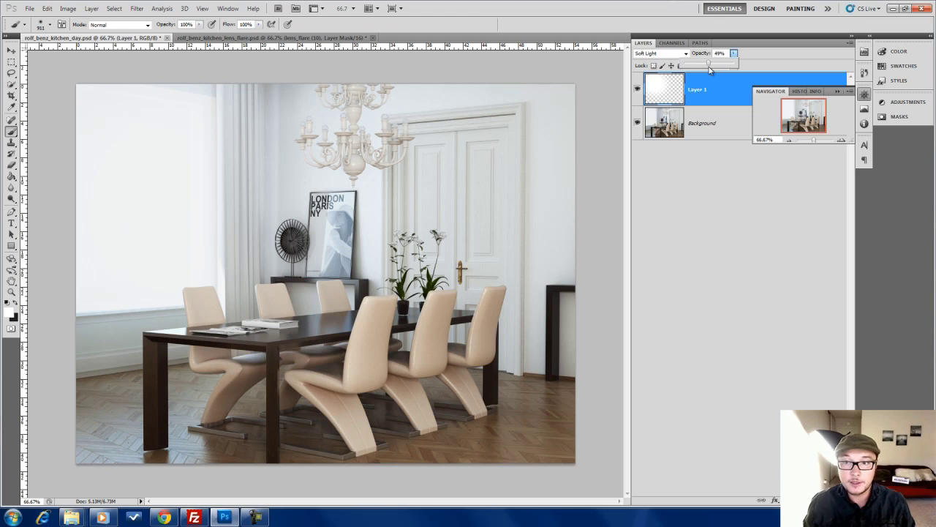
# Toggle Layer 1's visibility to compare before and after, leaving it shown.
pyautogui.click(637, 89)
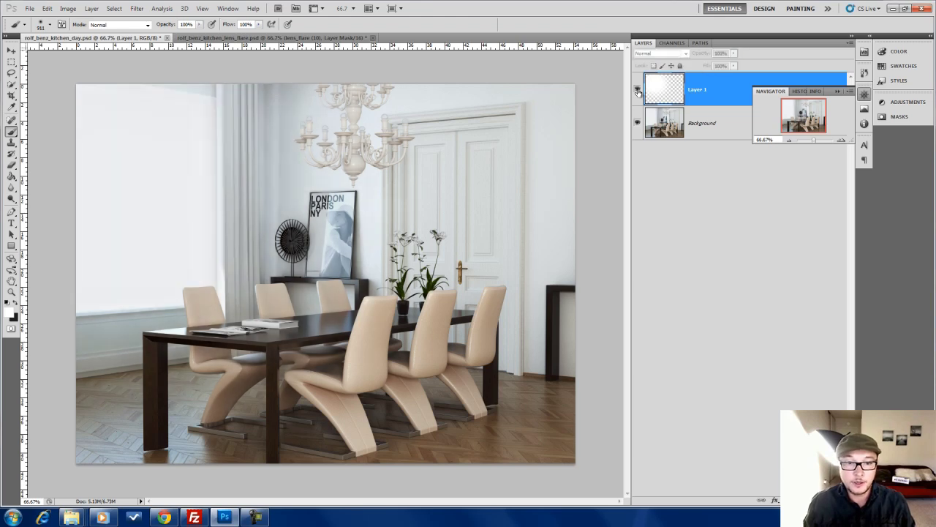
pyautogui.click(637, 89)
pyautogui.click(637, 89)
pyautogui.click(637, 89)
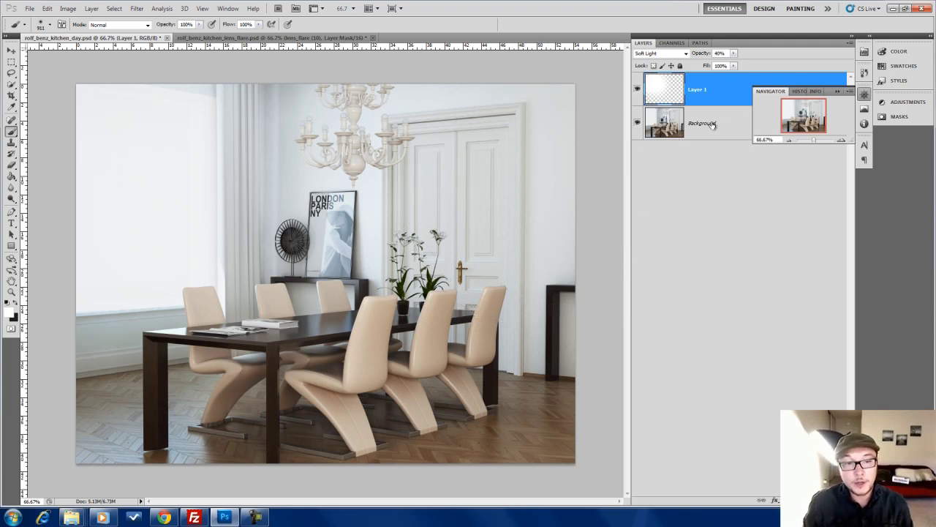
# Duplicate the Background layer, hide Layer 1, and switch to the Move tool.
pyautogui.moveTo(713, 124); pyautogui.dragTo(826, 499)
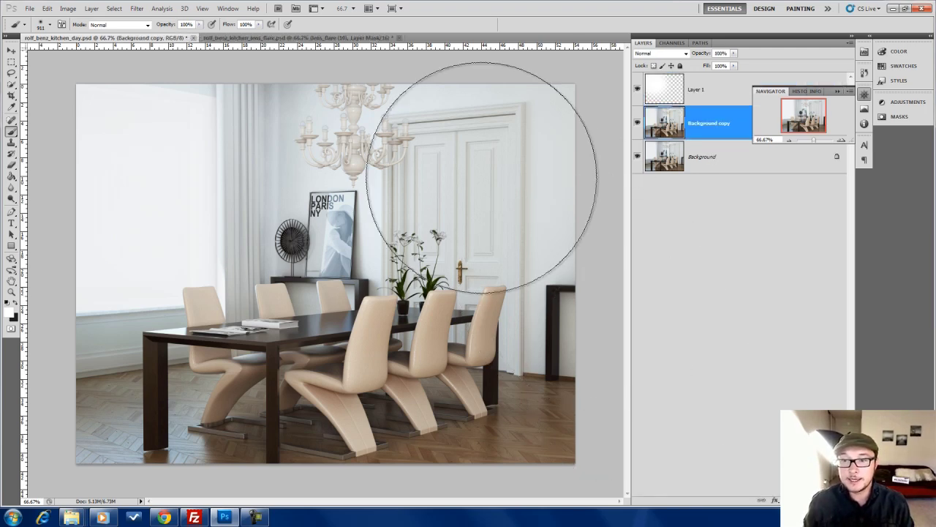
pyautogui.click(637, 91)
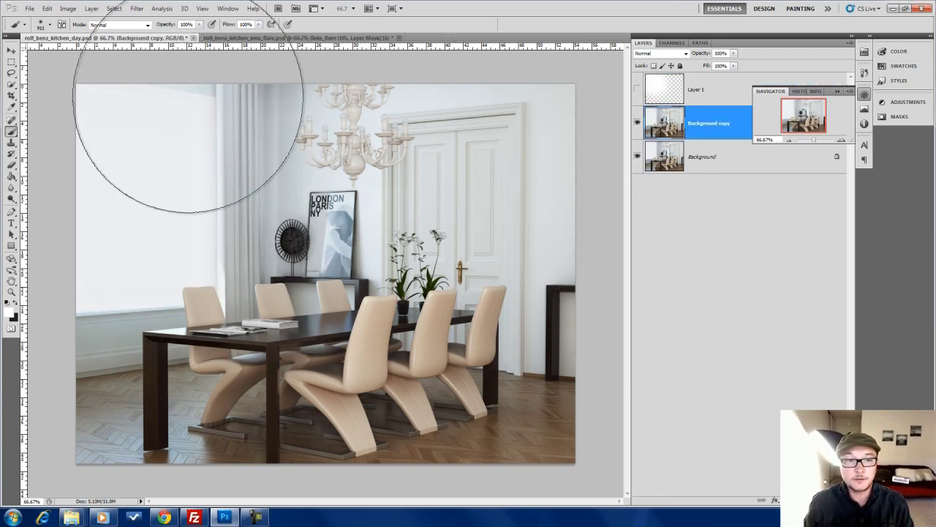
pyautogui.click(11, 50)
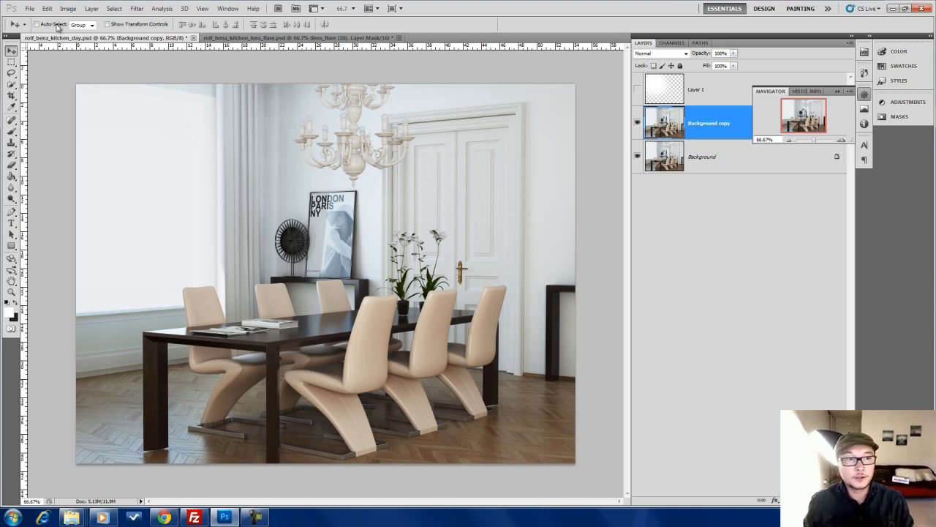
# Set up Distort > Diffuse Glow with Graininess 0, Glow Amount 2 and a lowered Clear Amount.
pyautogui.click(137, 9)
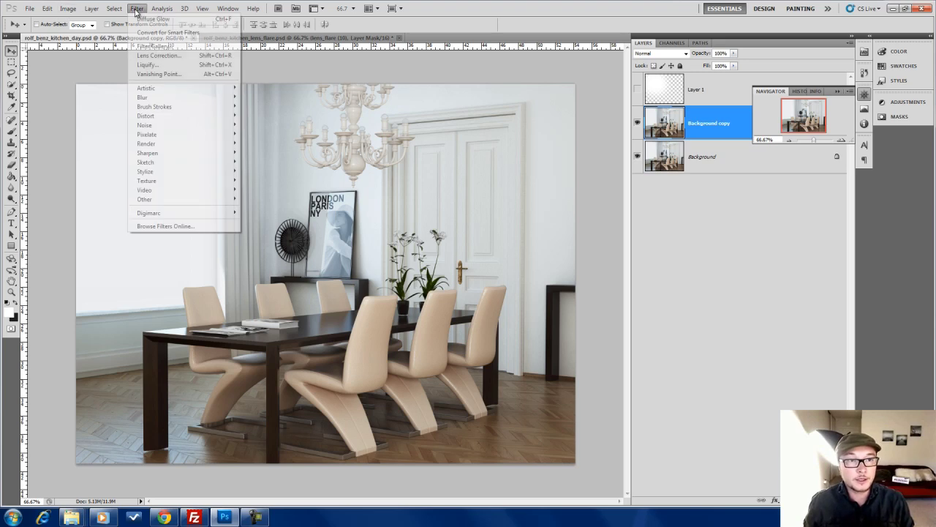
pyautogui.moveTo(154, 116)
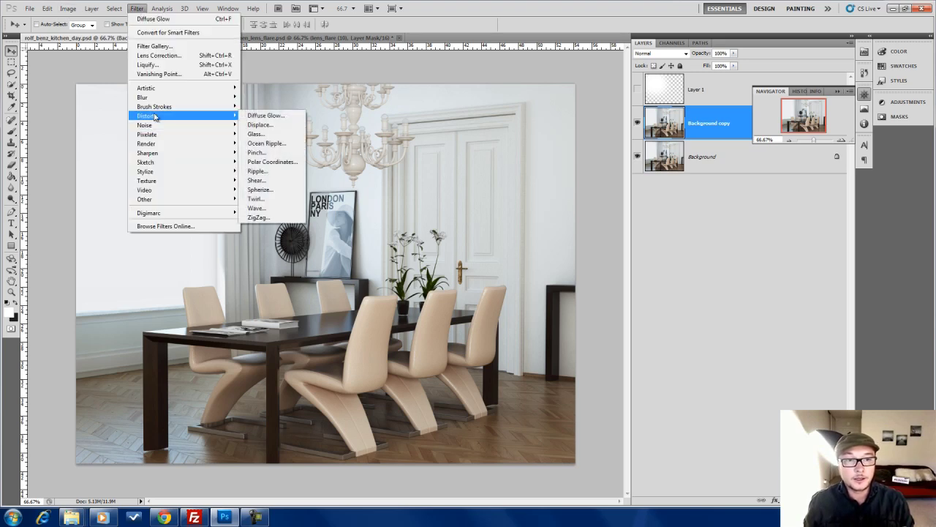
pyautogui.click(271, 120)
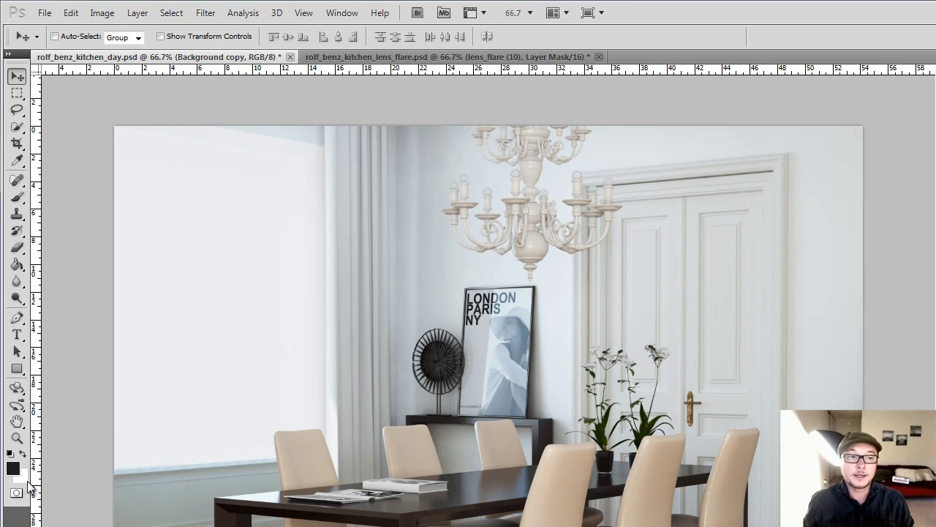
pyautogui.click(206, 12)
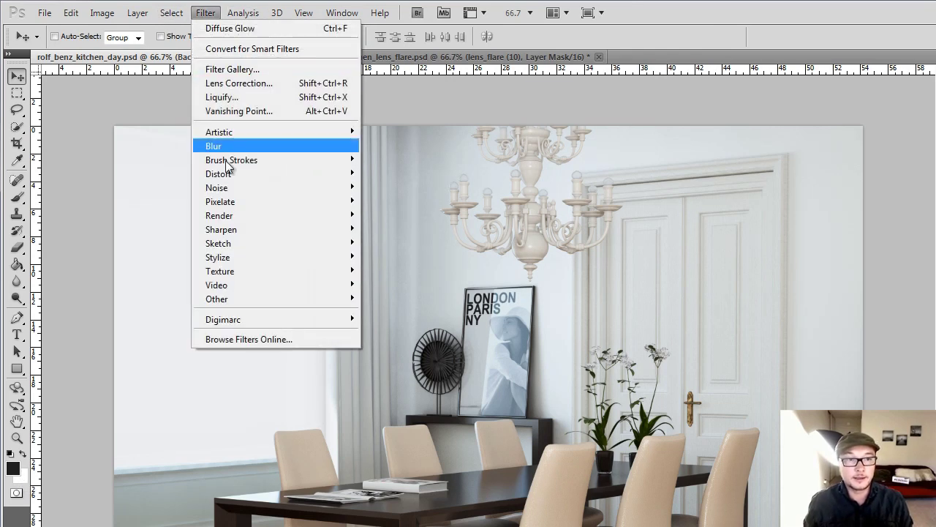
pyautogui.moveTo(234, 172)
pyautogui.click(424, 172)
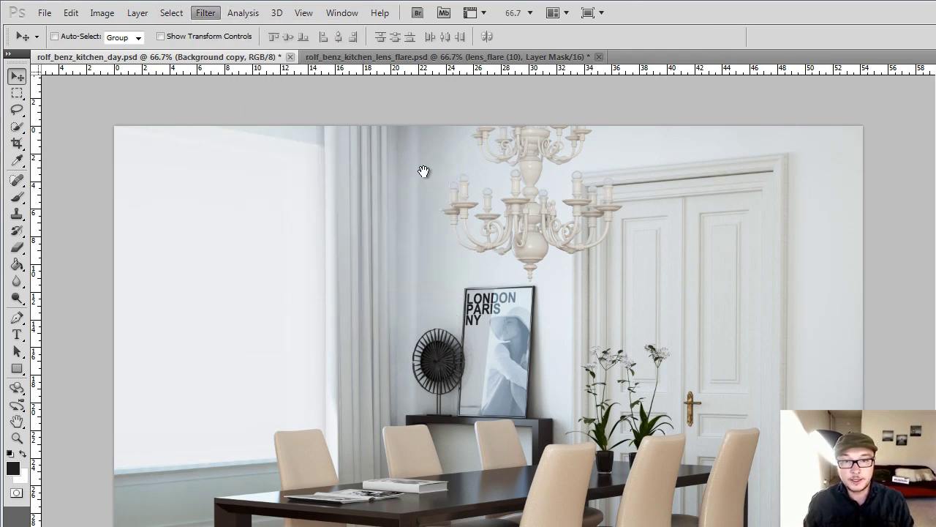
pyautogui.moveTo(538, 453); pyautogui.dragTo(538, 391)
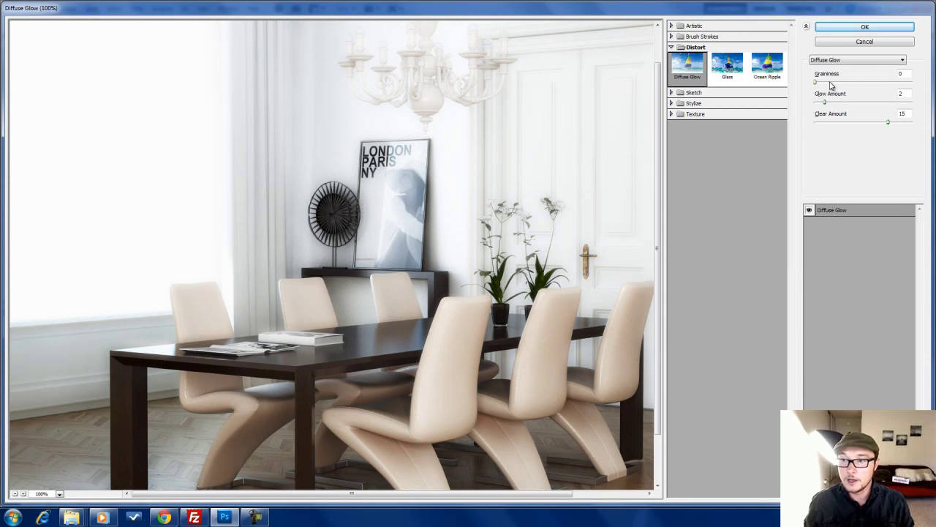
pyautogui.moveTo(828, 82); pyautogui.dragTo(826, 107)
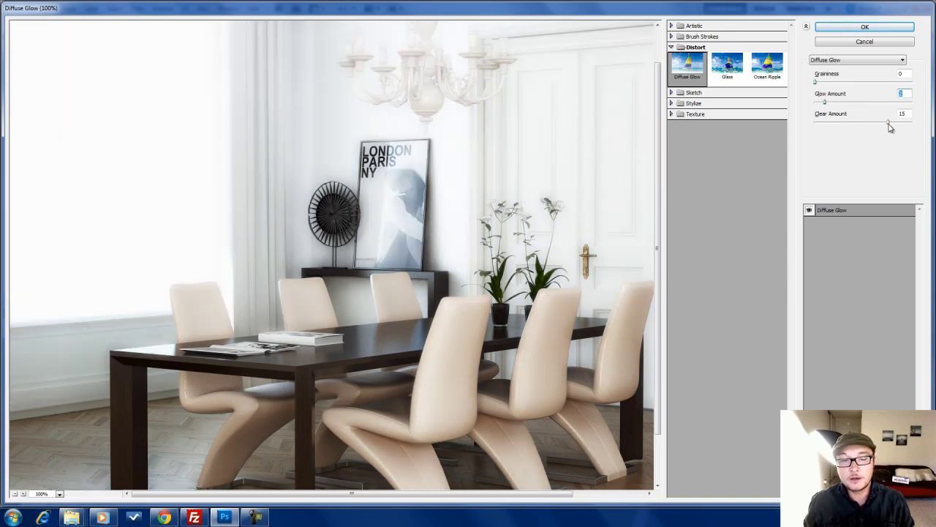
pyautogui.moveTo(888, 122)
pyautogui.mouseDown()
pyautogui.moveTo(869, 129)
pyautogui.moveTo(895, 130)
pyautogui.mouseUp()
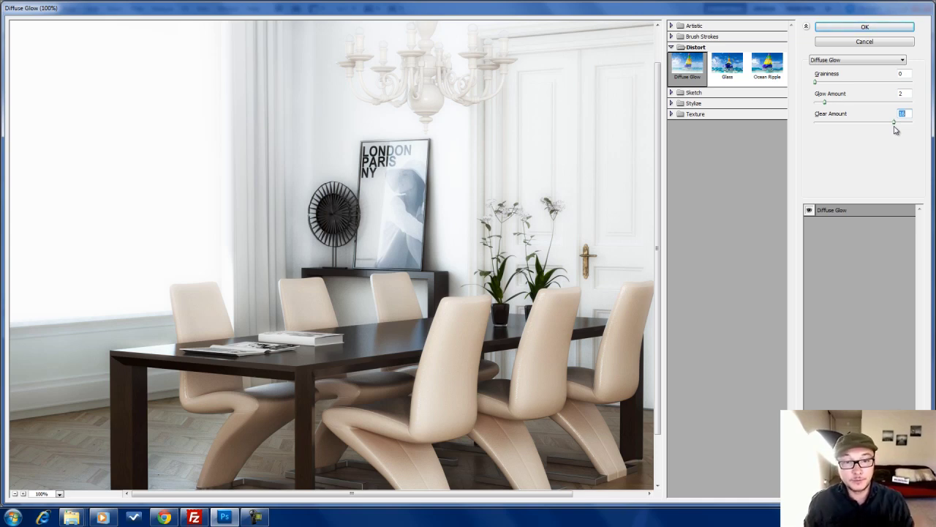
pyautogui.moveTo(893, 125); pyautogui.dragTo(889, 127)
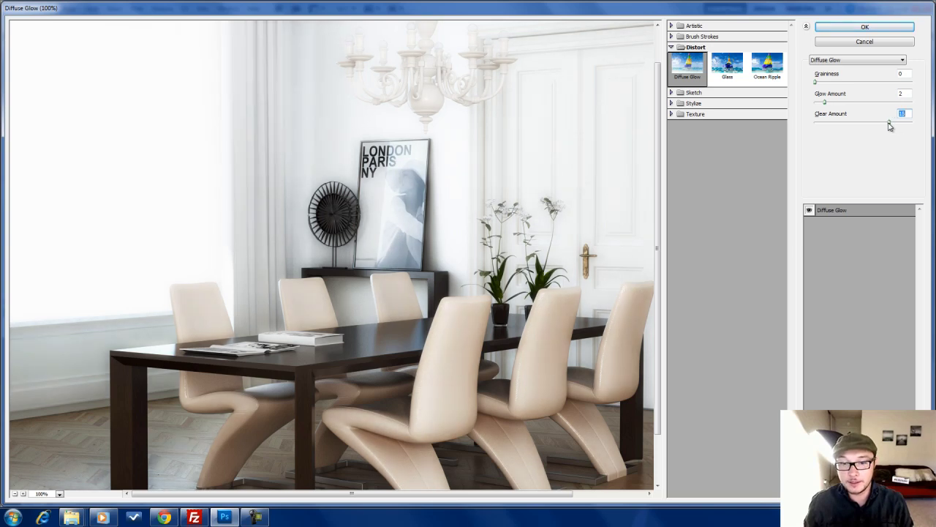
pyautogui.click(15, 494)
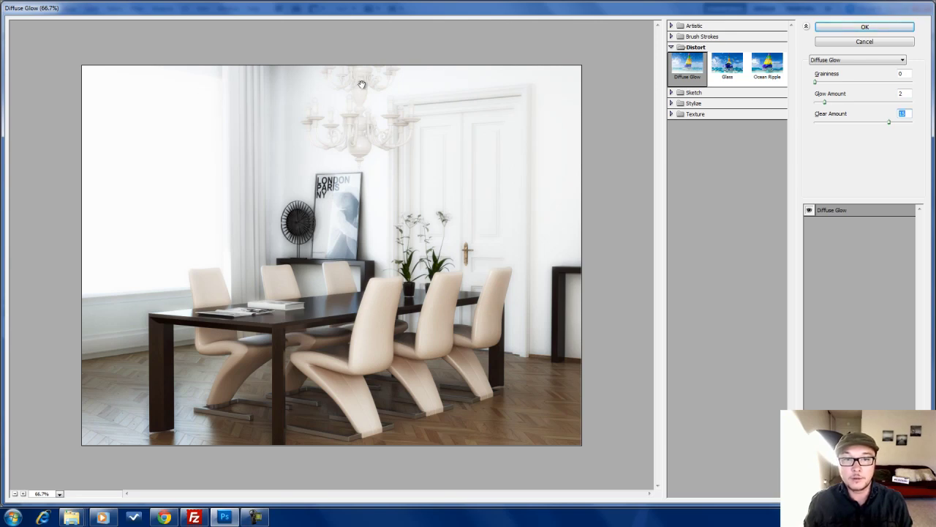
# Apply the glow, then add a layer mask brushed around the window and inverted.
pyautogui.click(877, 28)
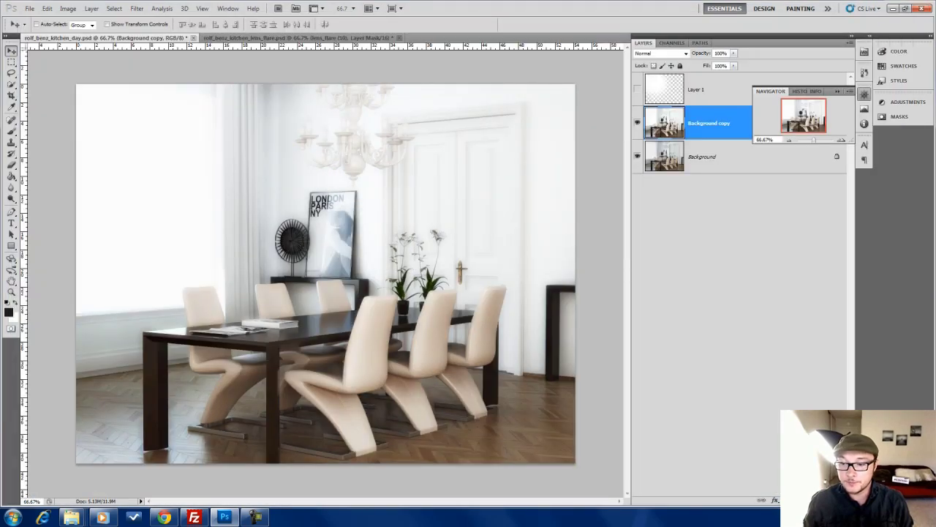
pyautogui.click(789, 499)
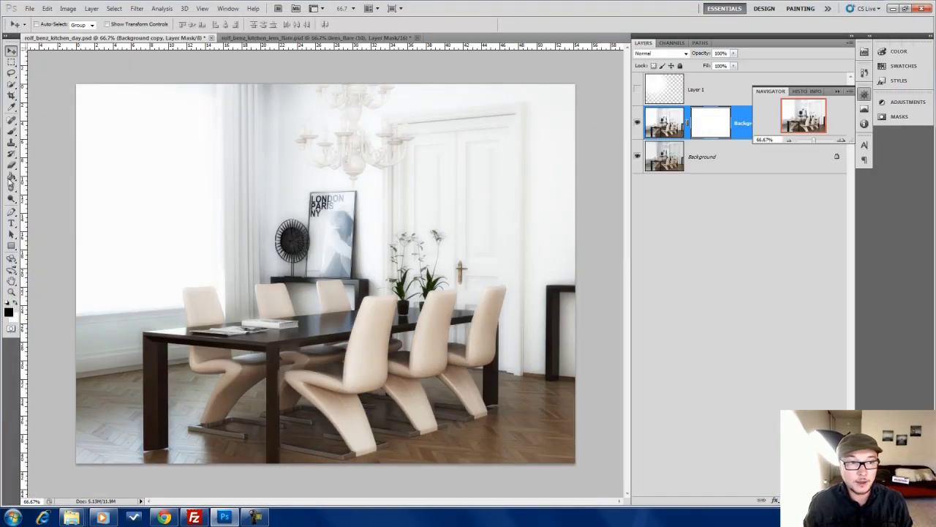
pyautogui.click(12, 131)
pyautogui.moveTo(460, 157)
pyautogui.mouseDown()
pyautogui.moveTo(397, 129)
pyautogui.moveTo(491, 198)
pyautogui.moveTo(528, 432)
pyautogui.mouseUp()
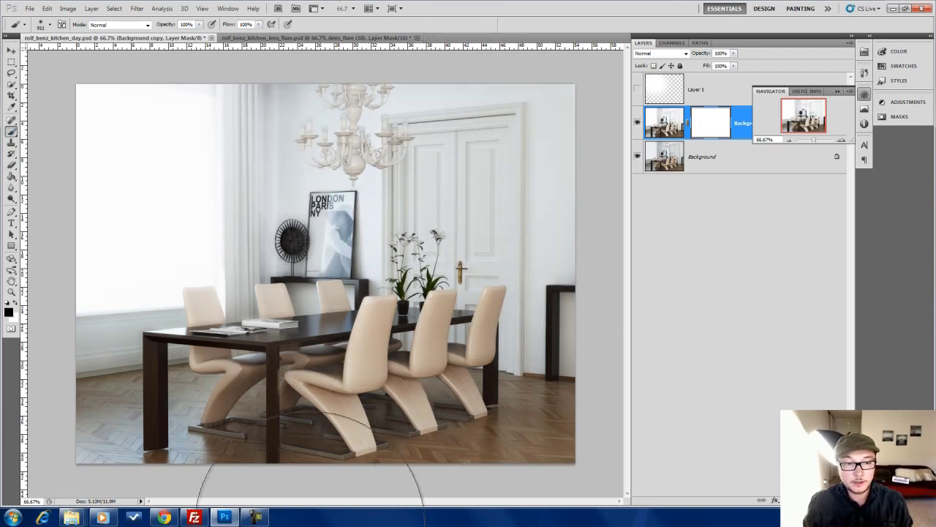
pyautogui.hotkey('ctrl', 'i')
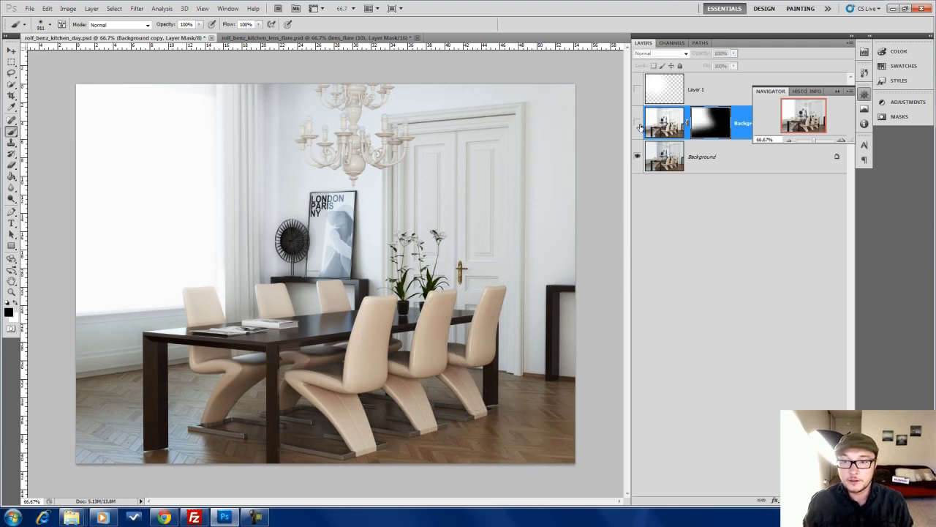
# Compare the glow layer on and off, then lower its opacity to 32%.
pyautogui.click(637, 124)
pyautogui.click(638, 124)
pyautogui.click(637, 124)
pyautogui.click(637, 123)
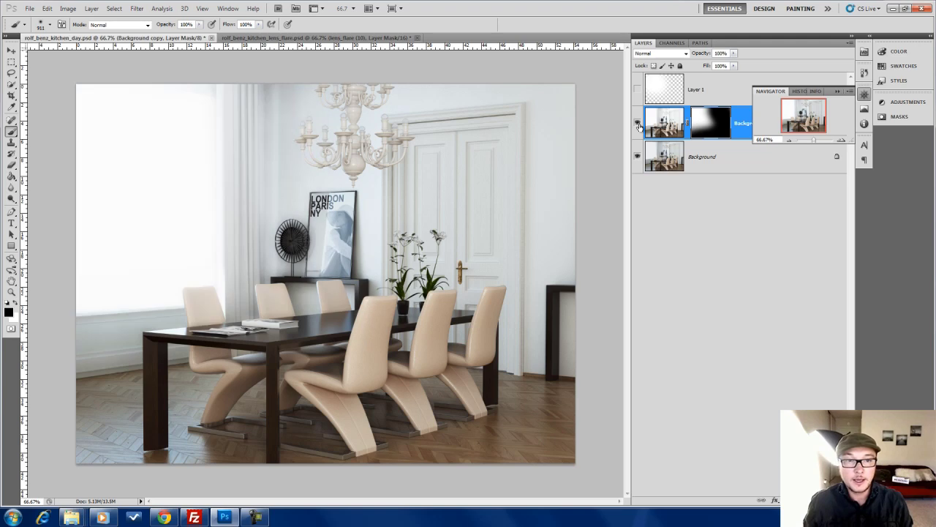
pyautogui.click(734, 54)
pyautogui.moveTo(733, 57); pyautogui.dragTo(697, 66)
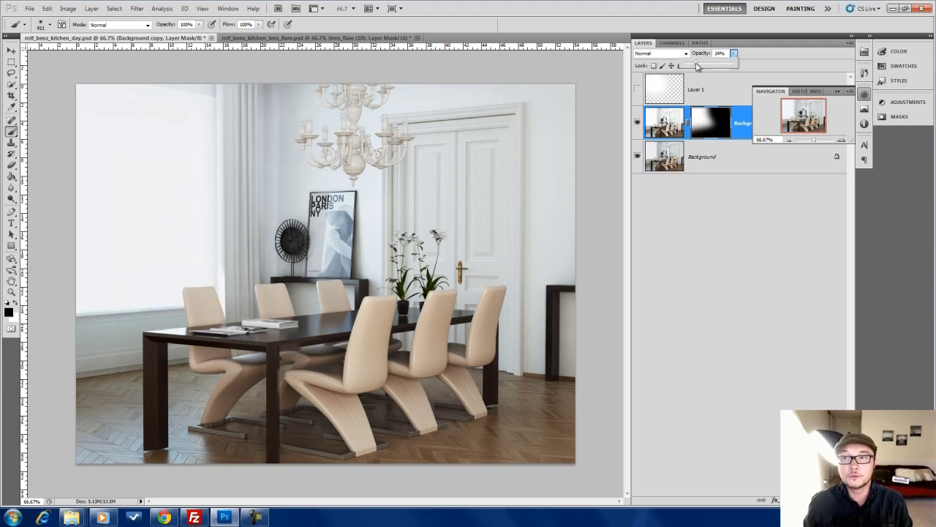
pyautogui.moveTo(700, 66)
pyautogui.mouseDown()
pyautogui.moveTo(679, 67)
pyautogui.moveTo(700, 67)
pyautogui.mouseUp()
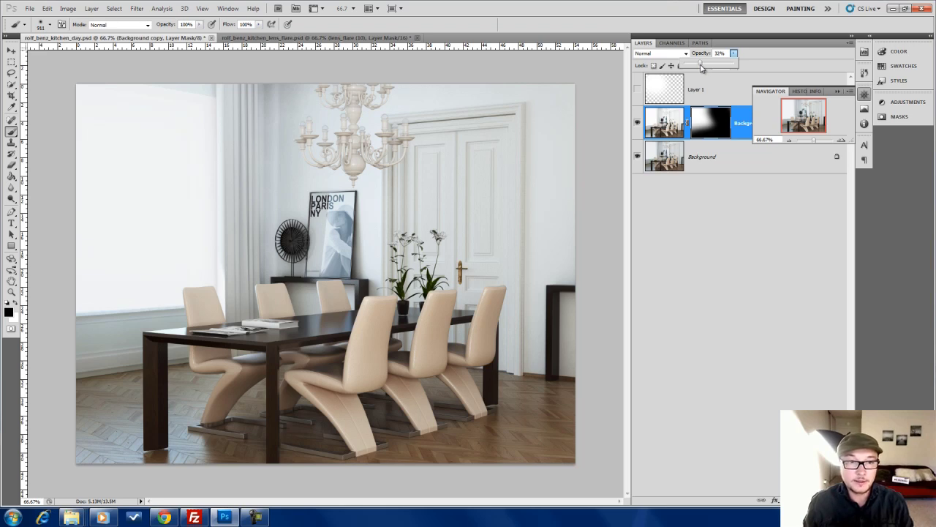
# Turn Layer 1's painted window light back on and toggle it off and on to compare.
pyautogui.click(639, 91)
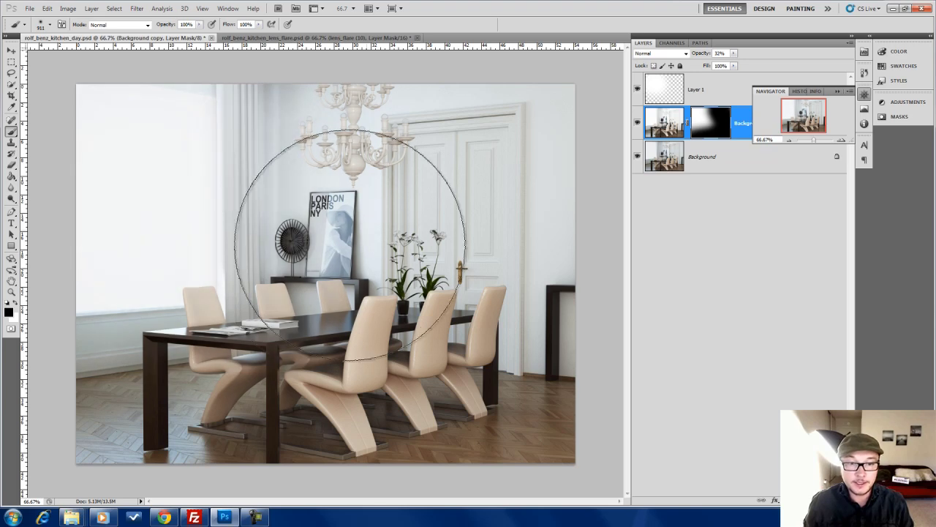
pyautogui.click(11, 49)
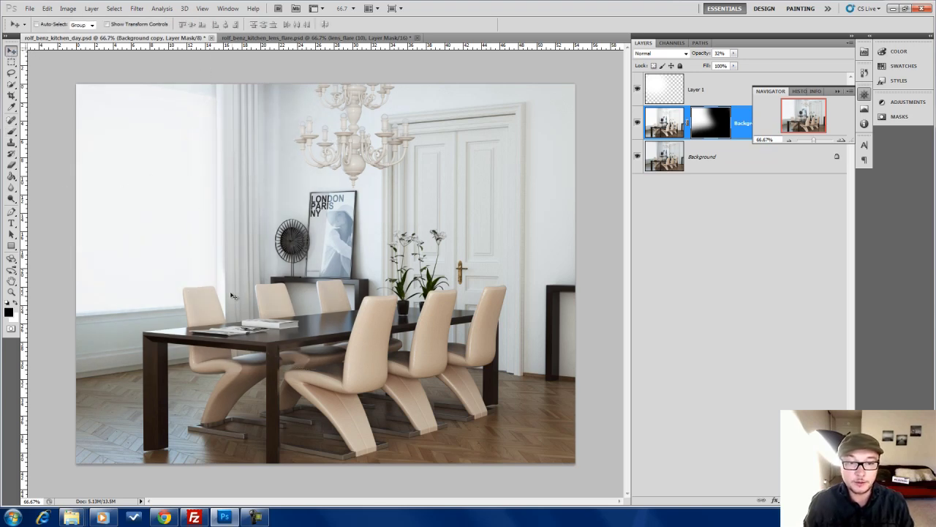
pyautogui.click(637, 88)
pyautogui.click(637, 89)
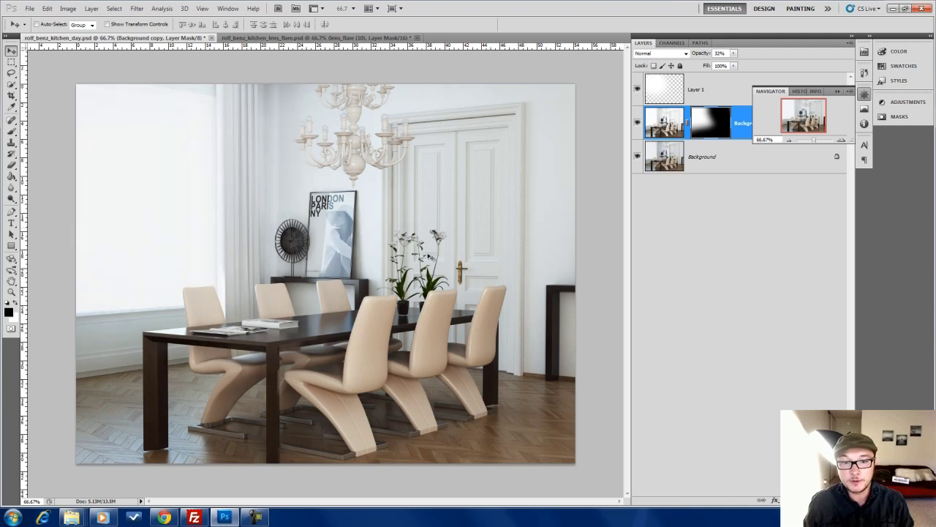
pyautogui.click(637, 88)
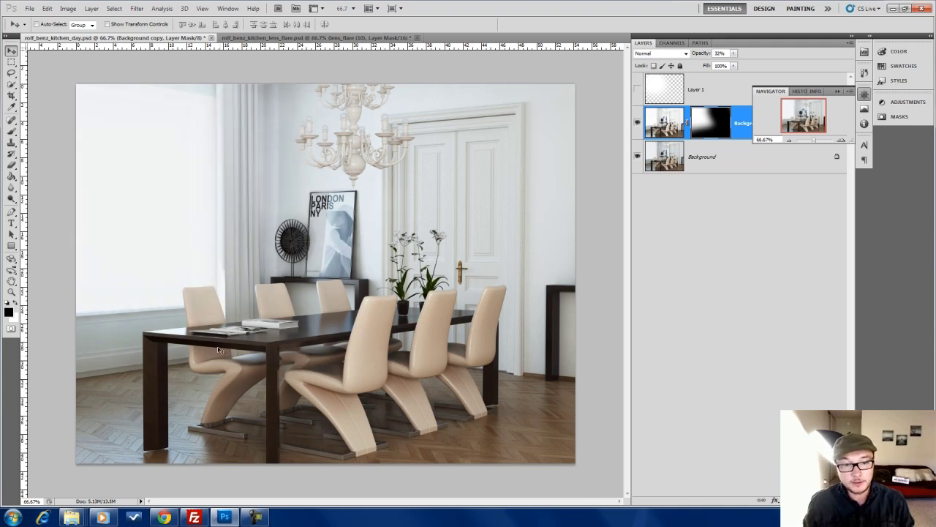
pyautogui.click(637, 89)
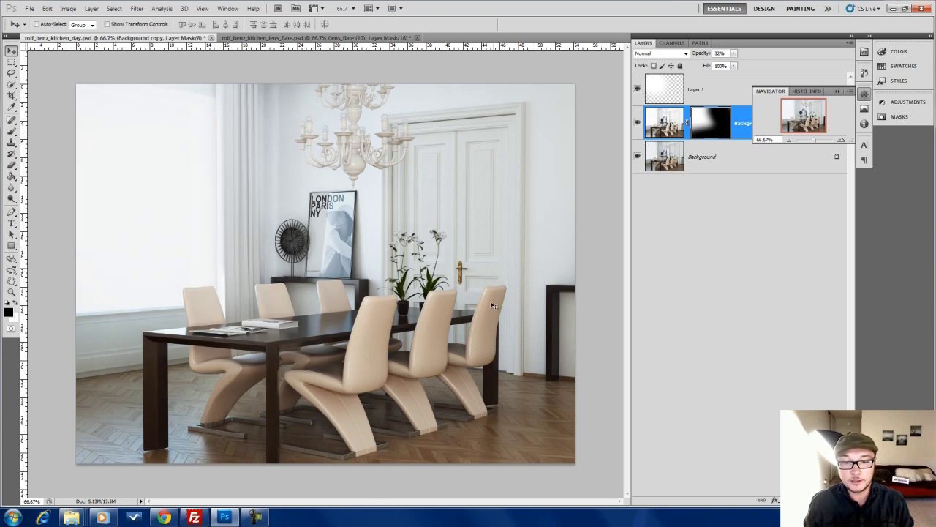